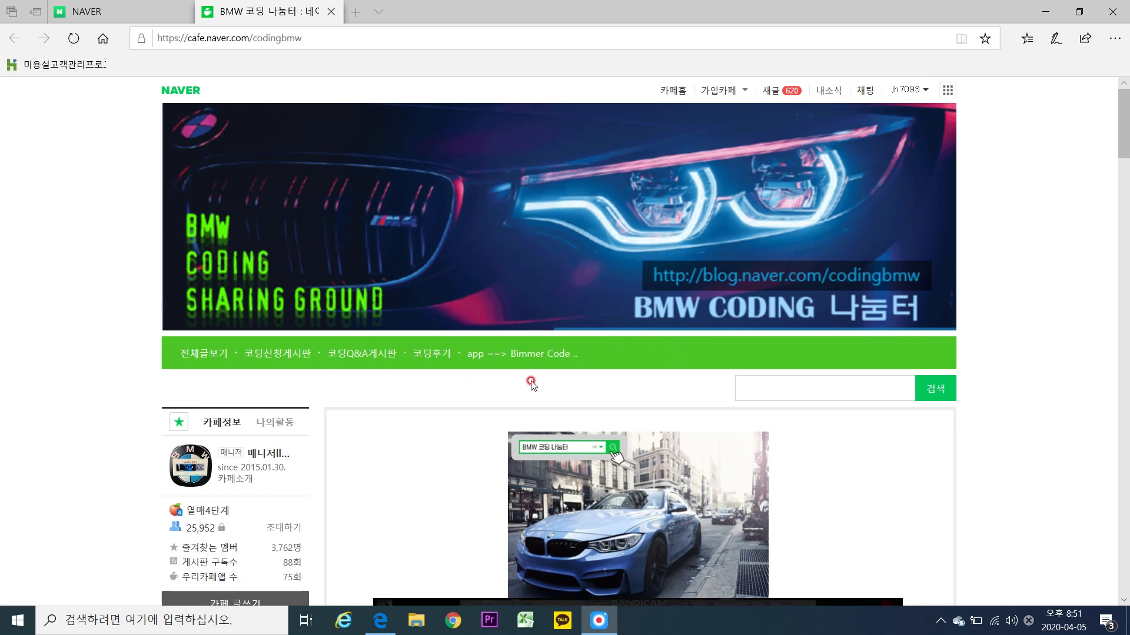
Scroll down the BMW 코딩 나눔터 cafe home page to its sidebar board list.
{"action": "scroll", "coordinate": [522, 373], "scroll_direction": "down", "scroll_amount": 1}
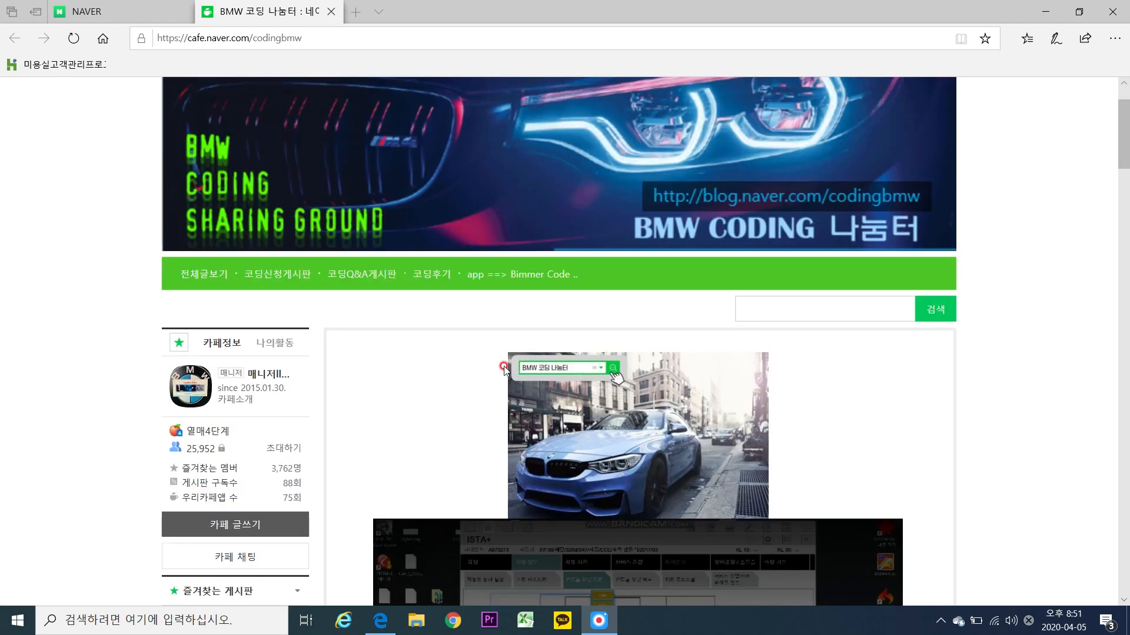
{"action": "scroll", "coordinate": [504, 369], "scroll_direction": "down", "scroll_amount": 2}
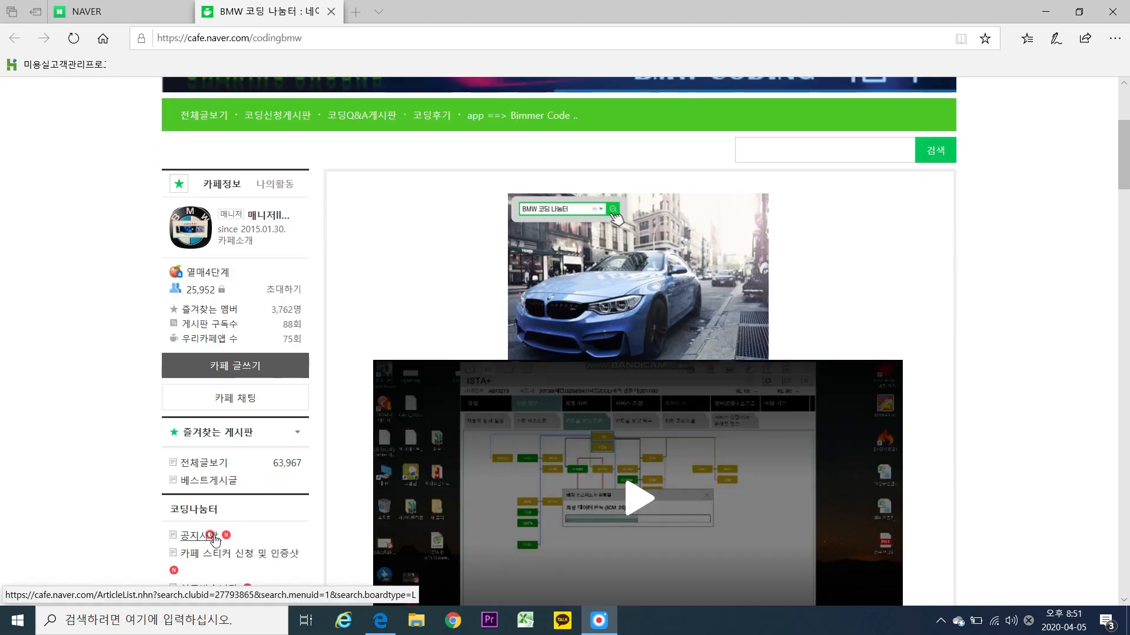
Open the 이시스 런처프로 지원 방법 안내 notice and preview the 3.1.1 Google Drive download.
{"action": "left_click", "coordinate": [213, 537]}
{"action": "scroll", "coordinate": [213, 538], "scroll_direction": "down", "scroll_amount": 1}
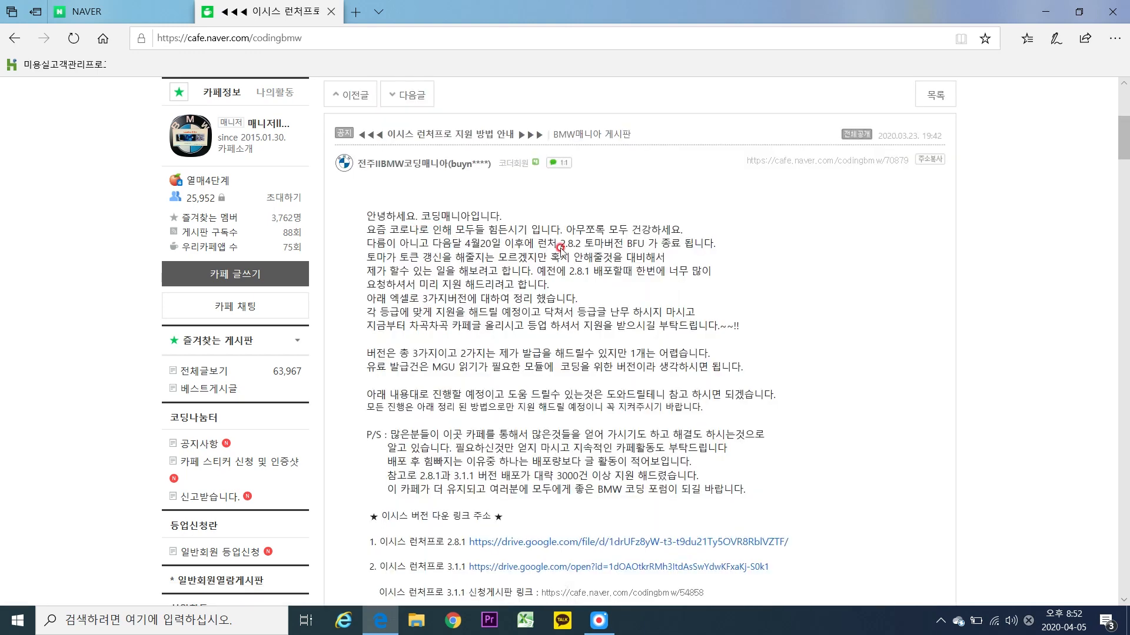
{"action": "scroll", "coordinate": [582, 324], "scroll_direction": "down", "scroll_amount": 4}
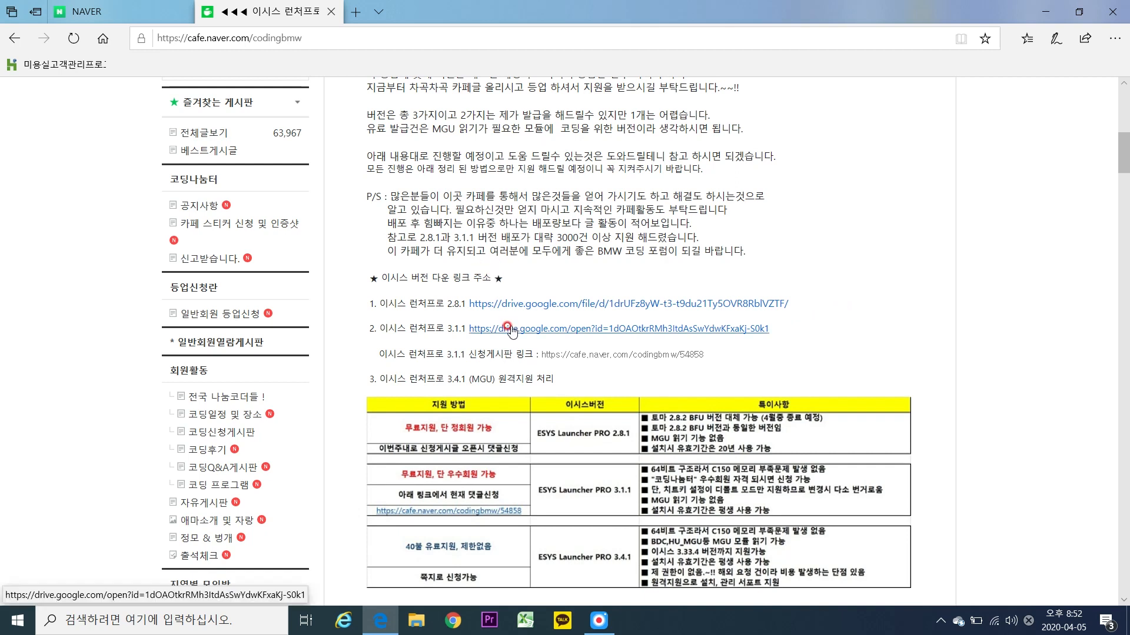
{"action": "left_click", "coordinate": [508, 328]}
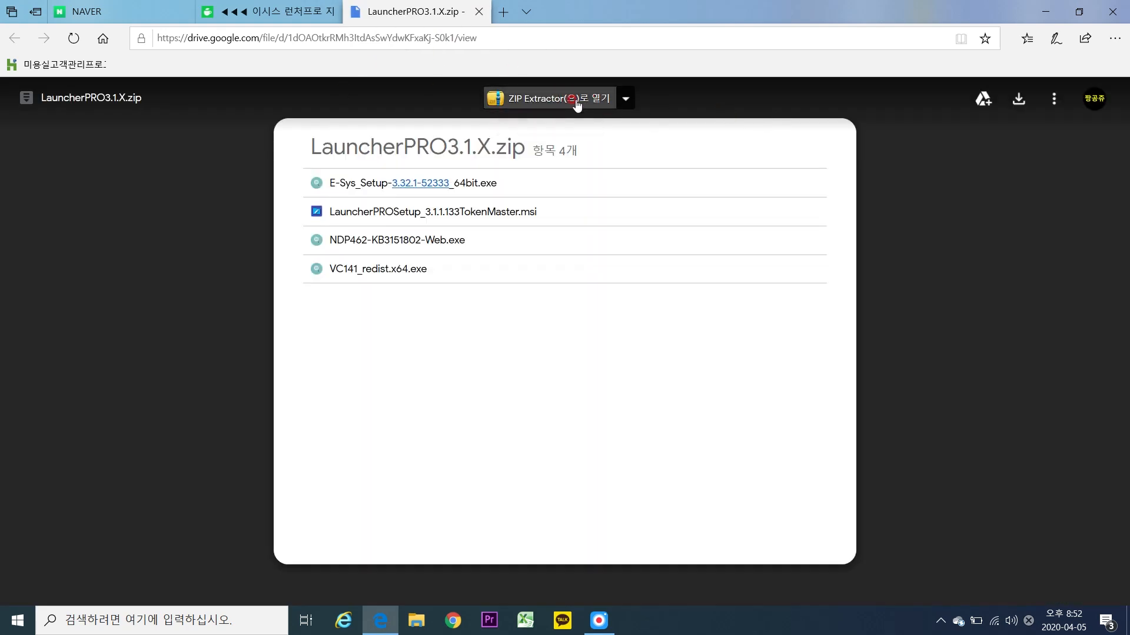
{"action": "left_click", "coordinate": [479, 12]}
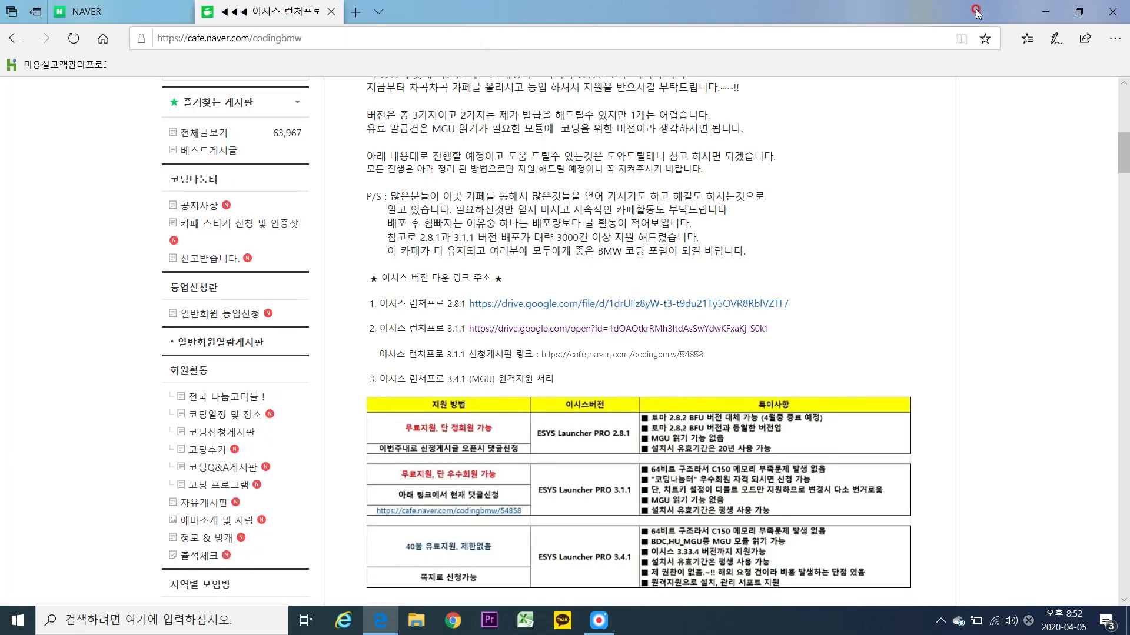
From This PC, open D: > 코딩 > 프리프로그램 > 카페우수회원전용.
{"action": "left_click", "coordinate": [1045, 12]}
{"action": "double_click", "coordinate": [28, 26]}
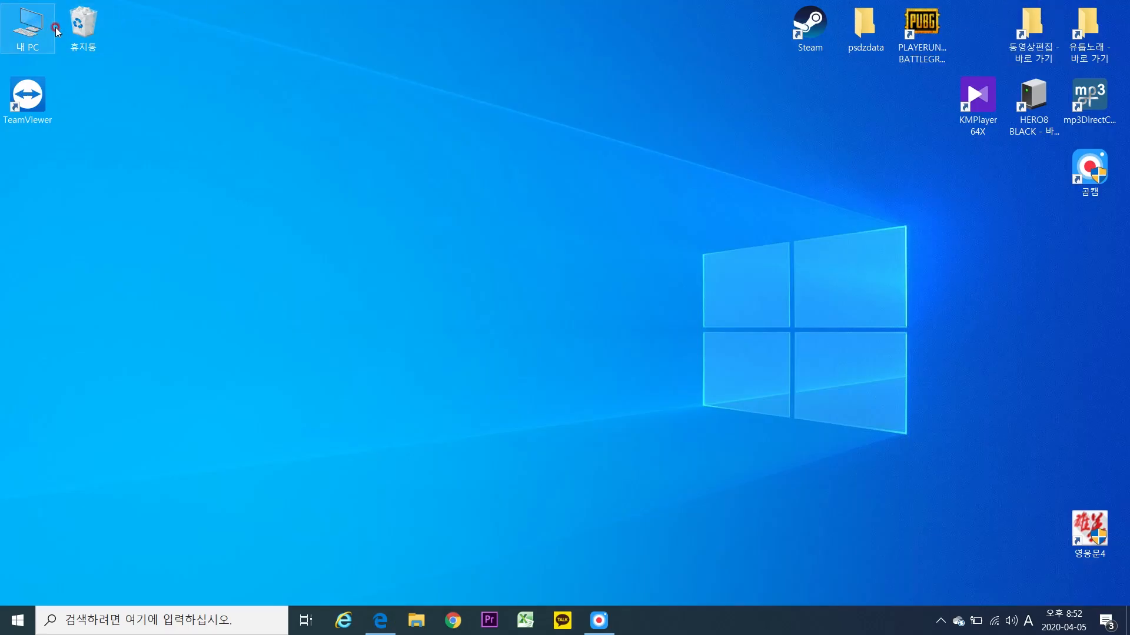
{"action": "double_click", "coordinate": [565, 428]}
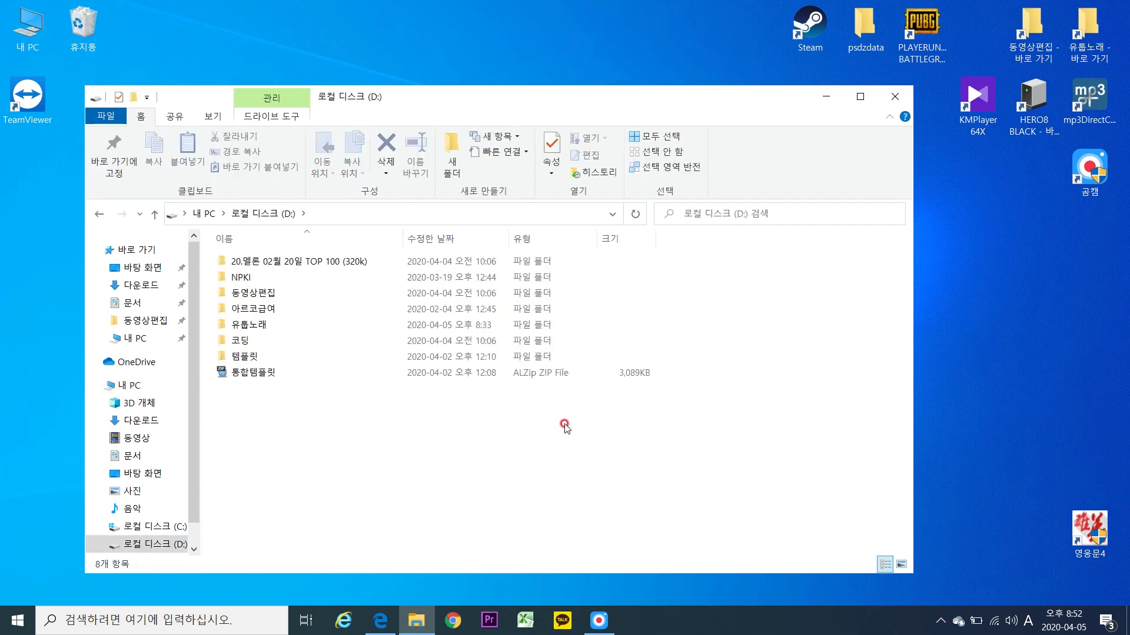
{"action": "double_click", "coordinate": [318, 340]}
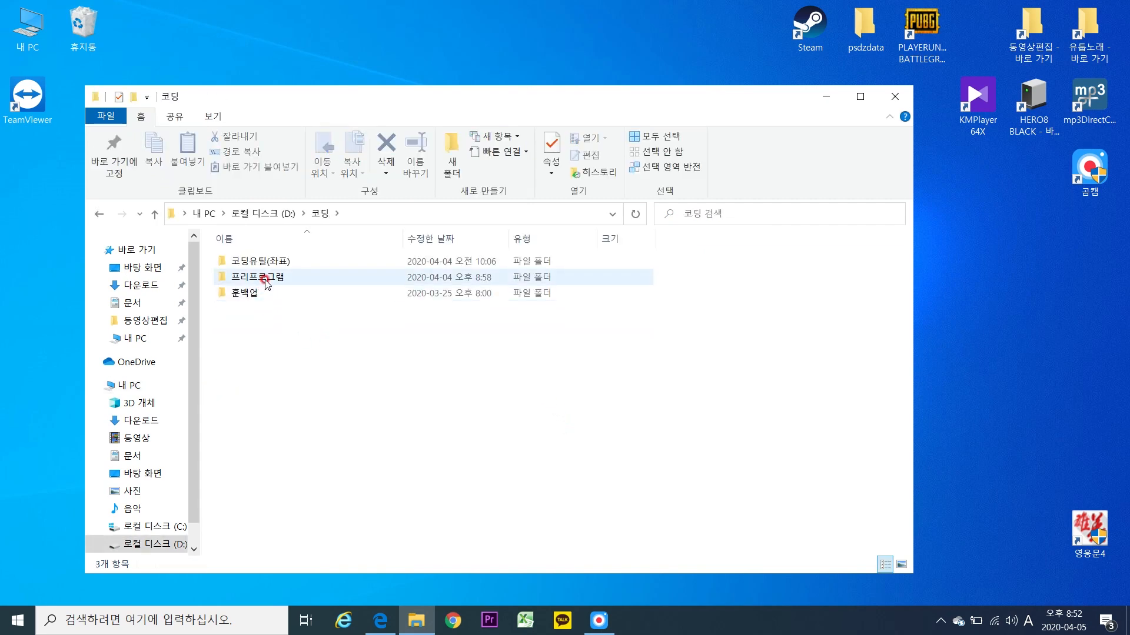
{"action": "double_click", "coordinate": [263, 279]}
{"action": "double_click", "coordinate": [270, 292]}
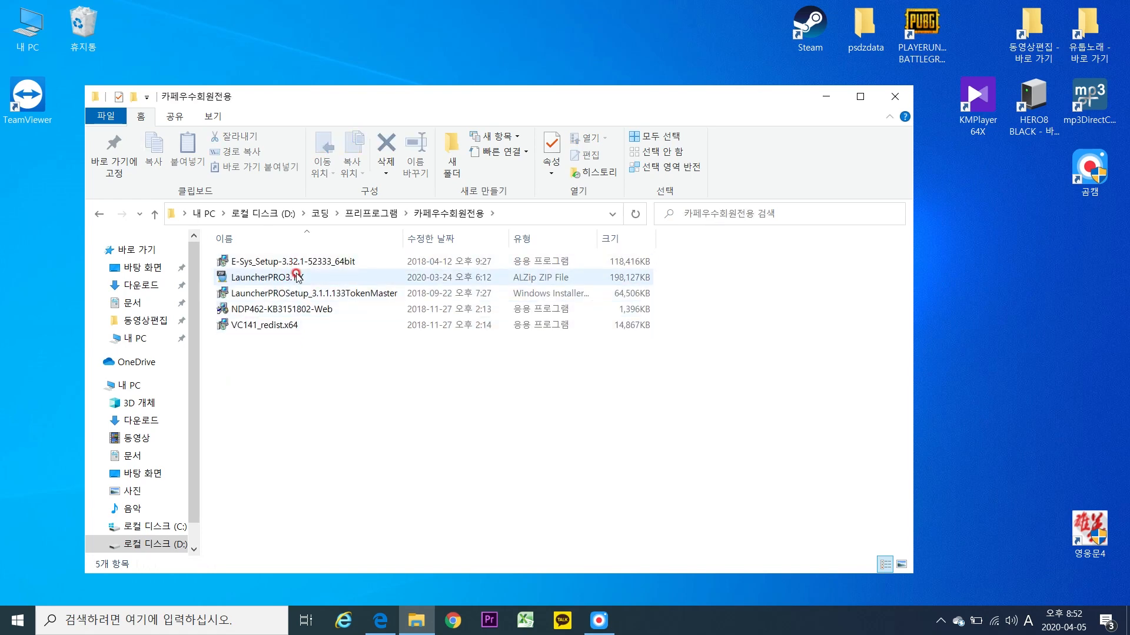
Look over the NDP462 and VC141 installers, ending with E-Sys_Setup selected.
{"action": "left_click_drag", "start_coordinate": [320, 357], "coordinate": [291, 307]}
{"action": "left_click", "coordinate": [289, 328]}
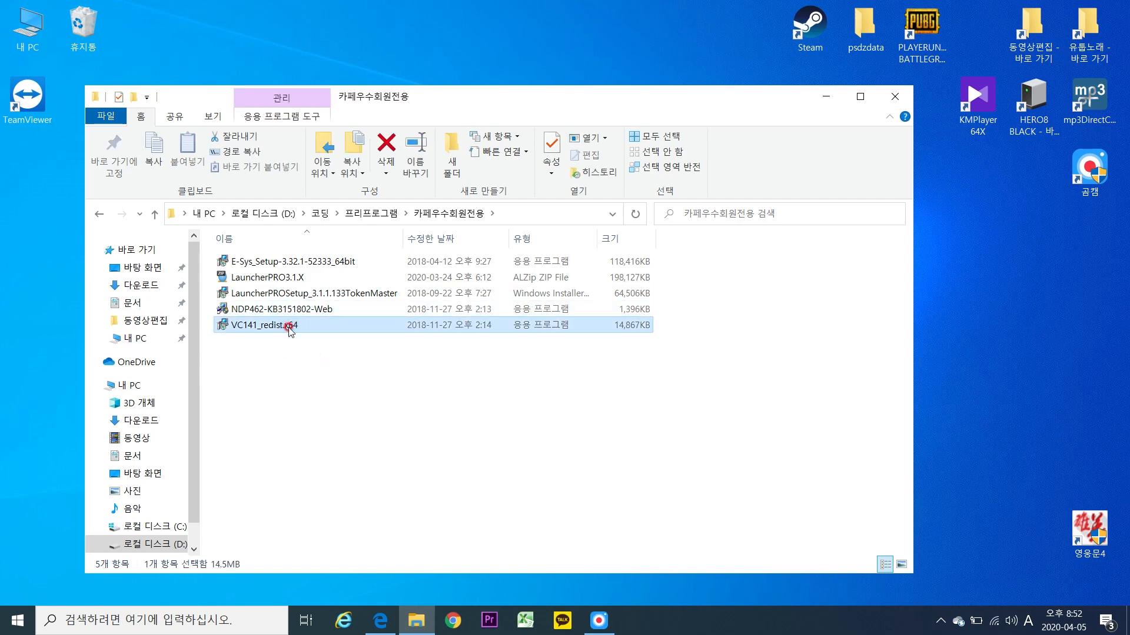
{"action": "left_click", "coordinate": [294, 310]}
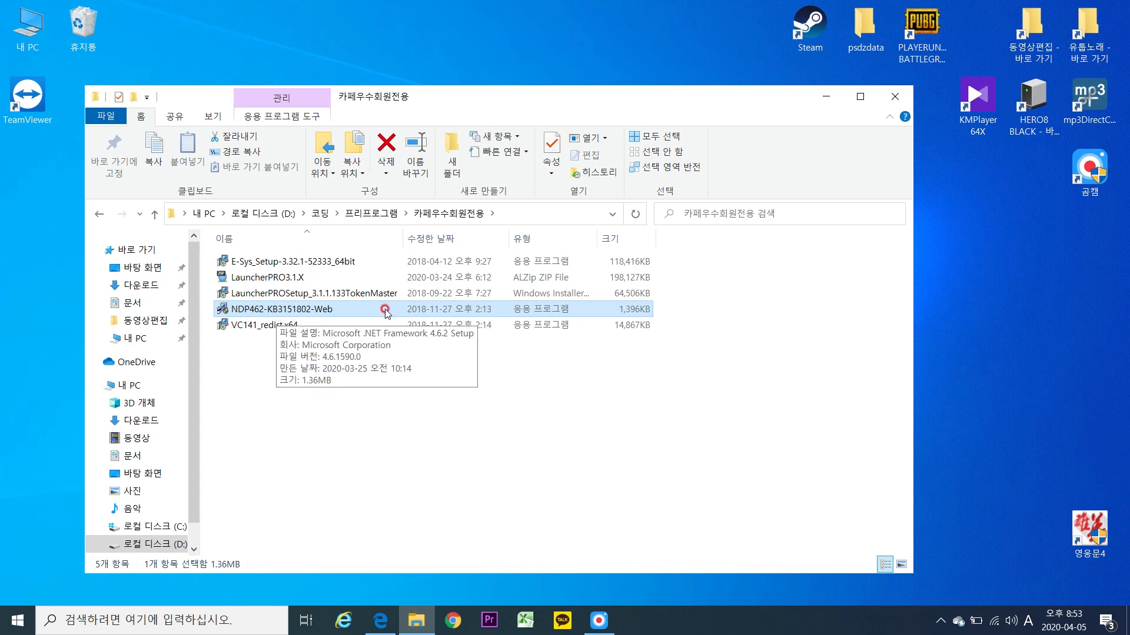
{"action": "left_click", "coordinate": [273, 263]}
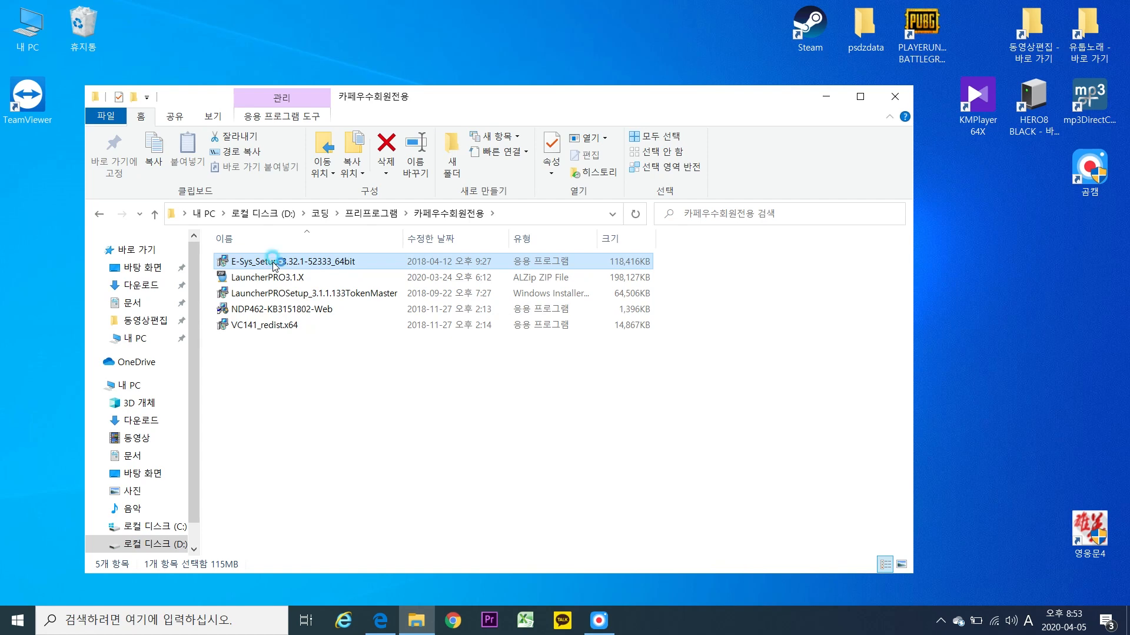
Launch E-Sys_Setup and choose English as the setup language.
{"action": "double_click", "coordinate": [277, 264]}
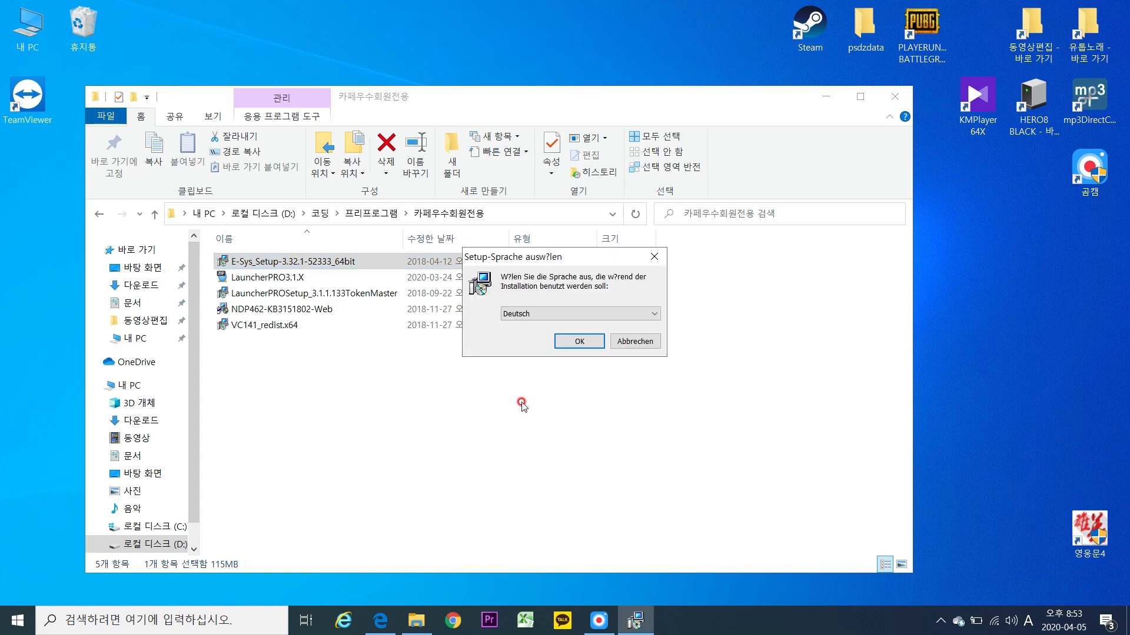
{"action": "left_click", "coordinate": [528, 315]}
{"action": "left_click", "coordinate": [530, 336]}
{"action": "left_click", "coordinate": [573, 339]}
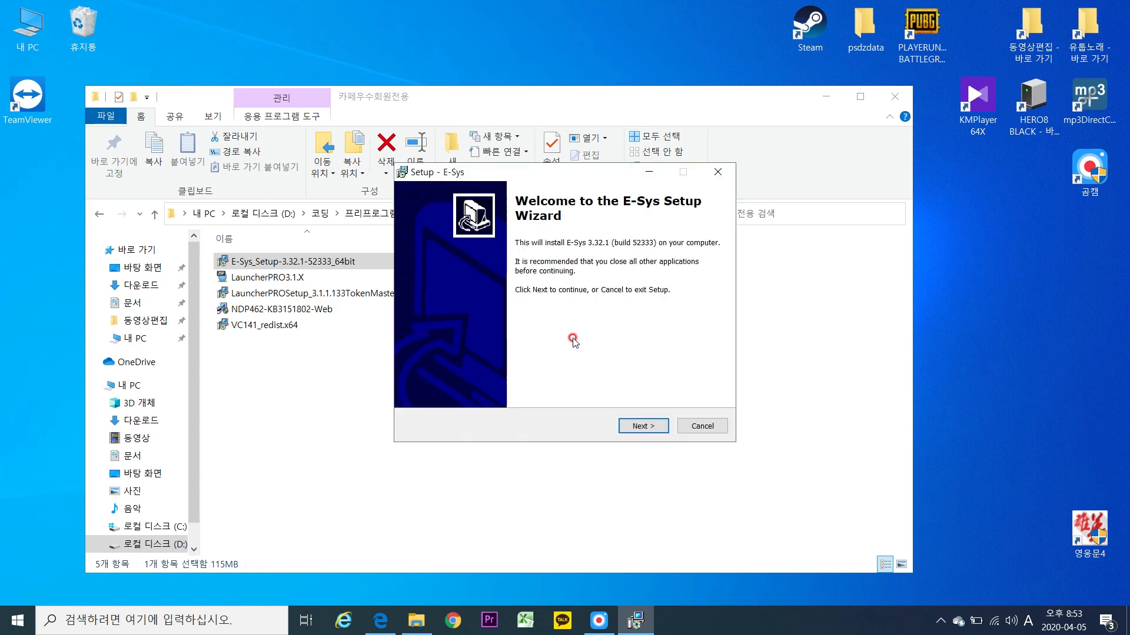
Accept the licence and install E-Sys with default folder, C:\Data path, E-Sys Start Menu folder and desktop icon.
{"action": "left_click", "coordinate": [644, 425]}
{"action": "left_click", "coordinate": [496, 381]}
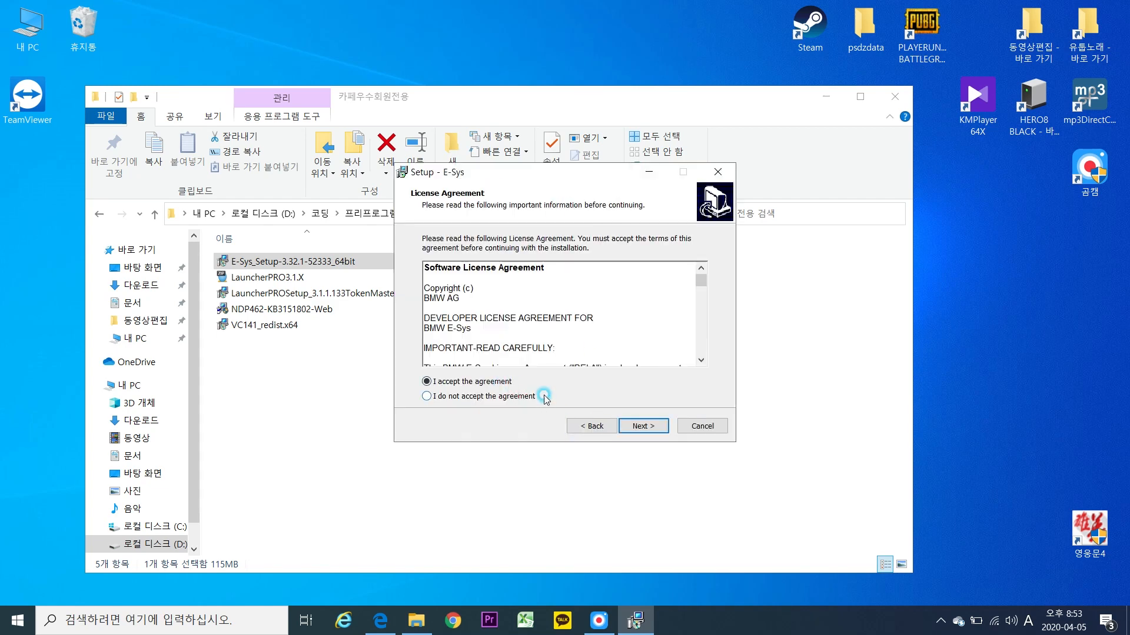
{"action": "left_click", "coordinate": [642, 424]}
{"action": "left_click", "coordinate": [640, 425]}
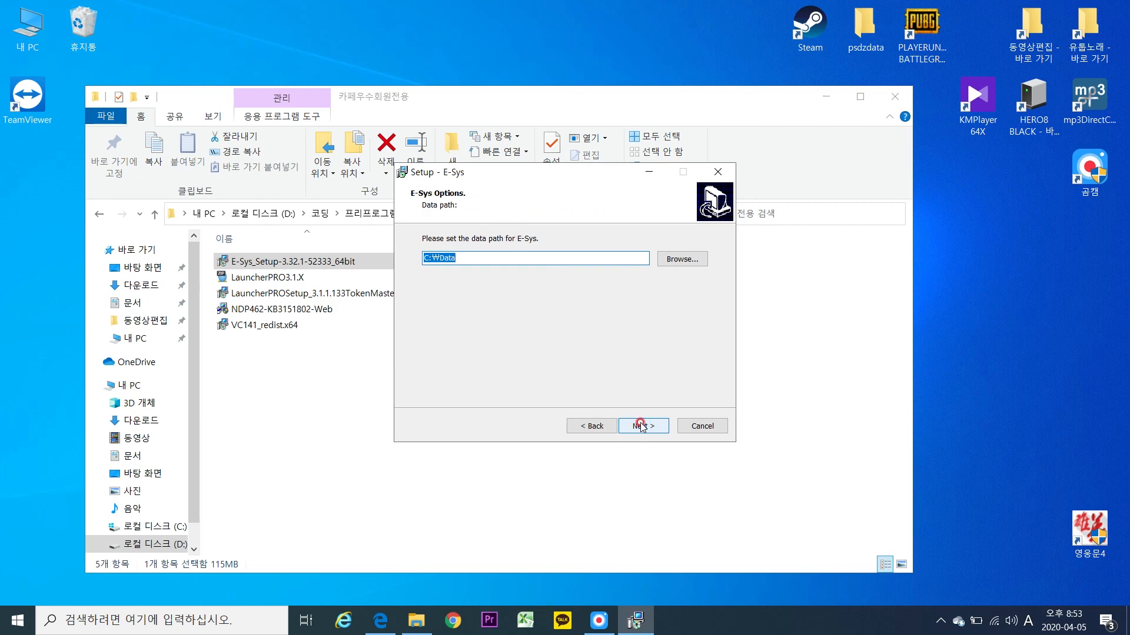
{"action": "left_click", "coordinate": [641, 425]}
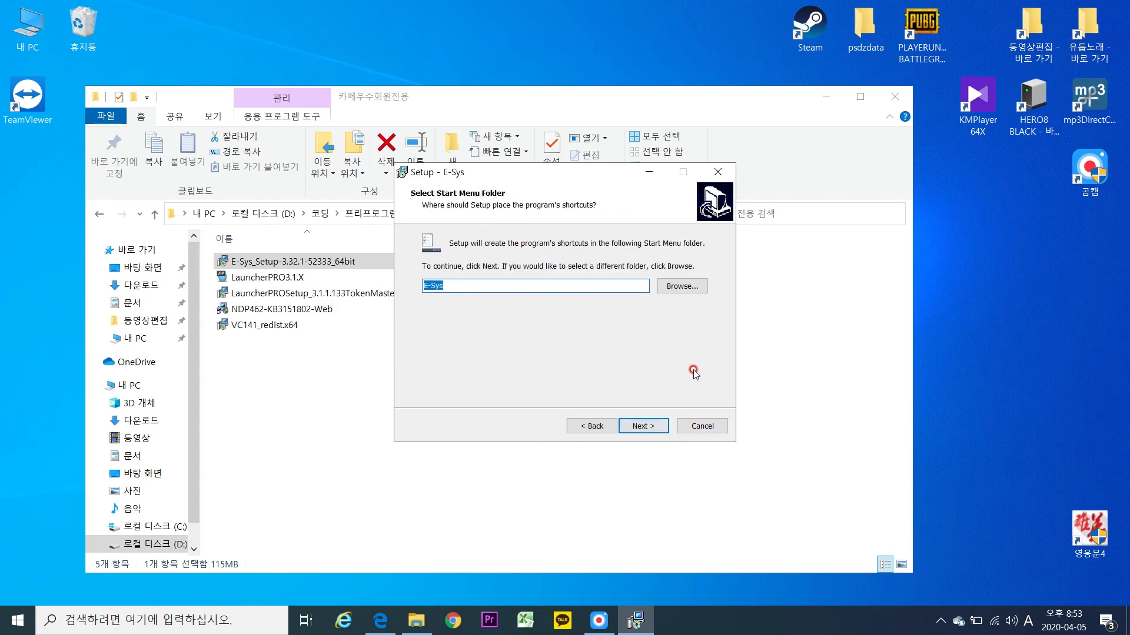
{"action": "left_click", "coordinate": [661, 428]}
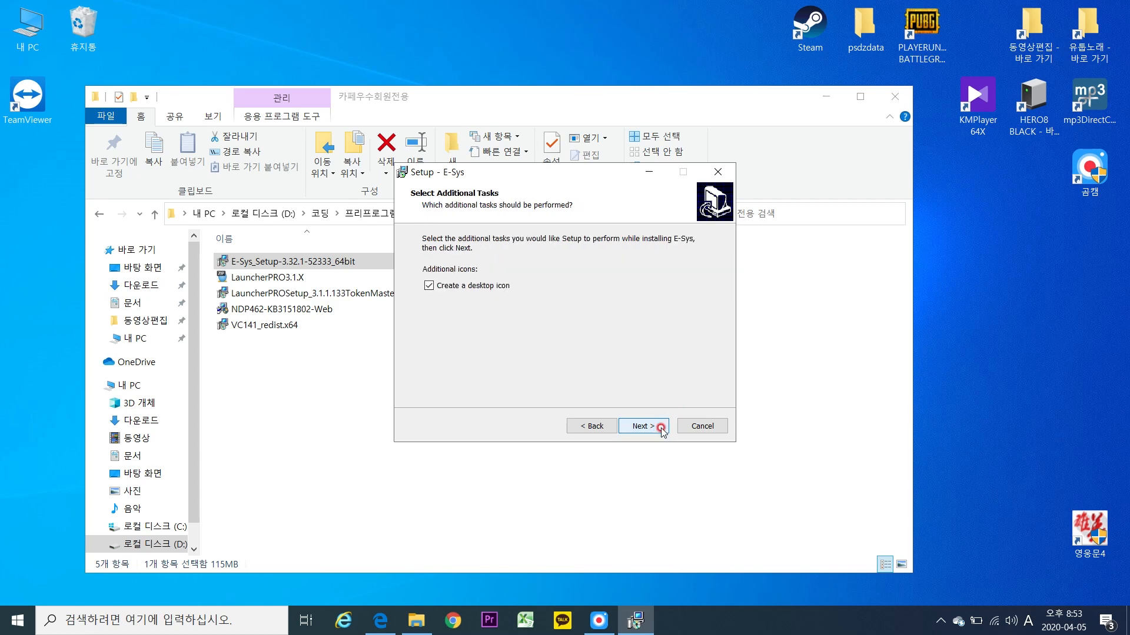
{"action": "left_click", "coordinate": [661, 428]}
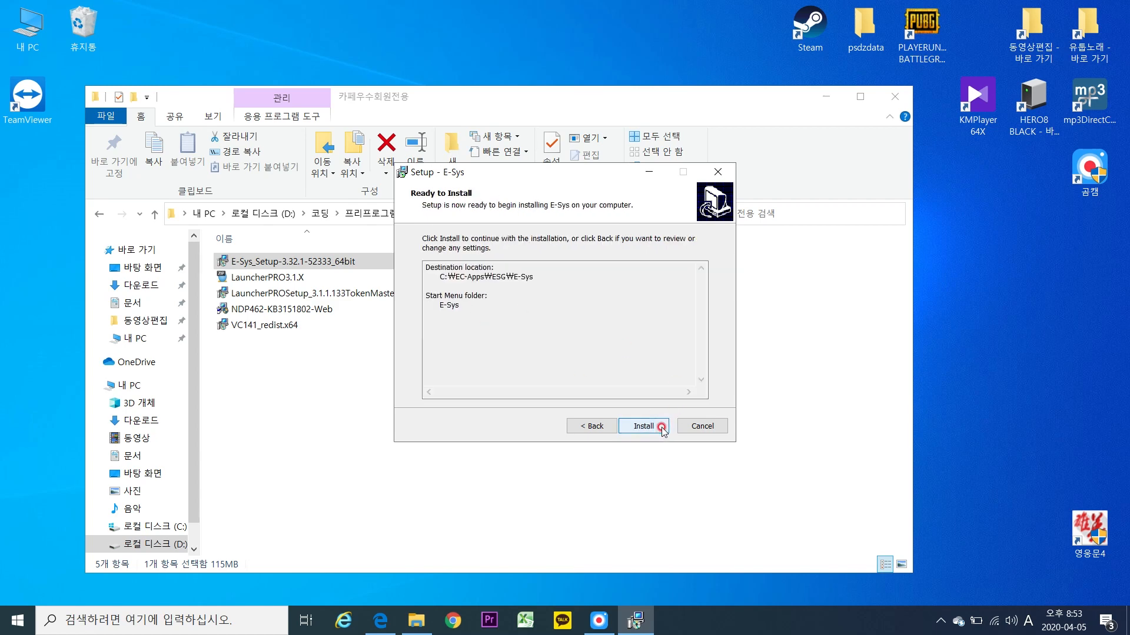
{"action": "left_click", "coordinate": [661, 428]}
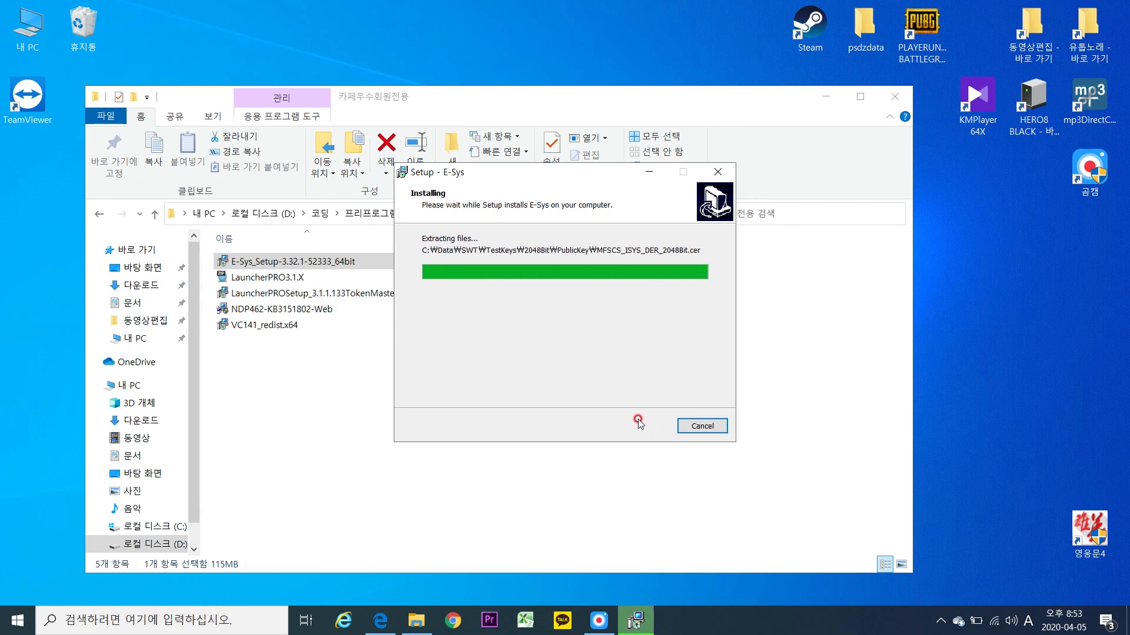
{"action": "left_click", "coordinate": [647, 423]}
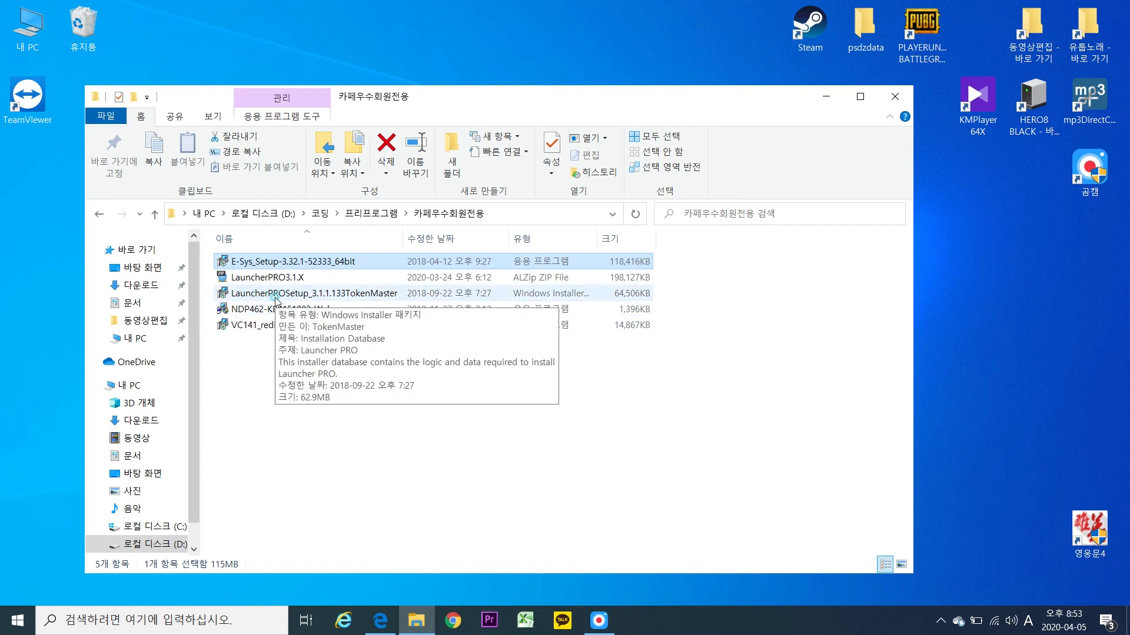
Install Launcher PRO to its default folder, approving admin access, and finish without viewing the readme.
{"action": "double_click", "coordinate": [275, 295]}
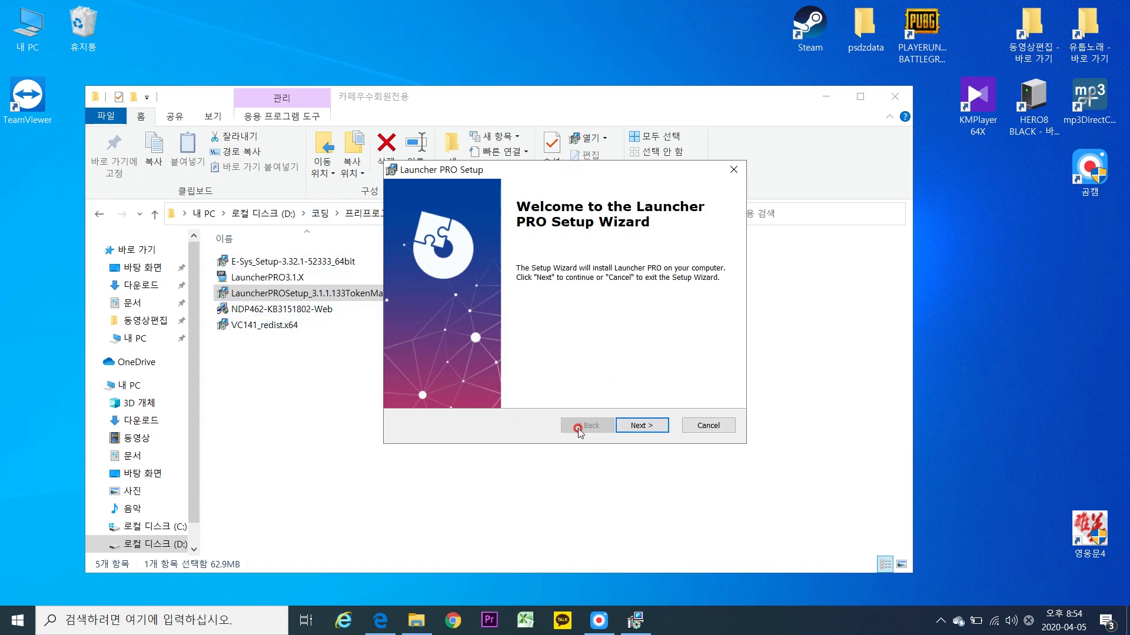
{"action": "left_click", "coordinate": [640, 425]}
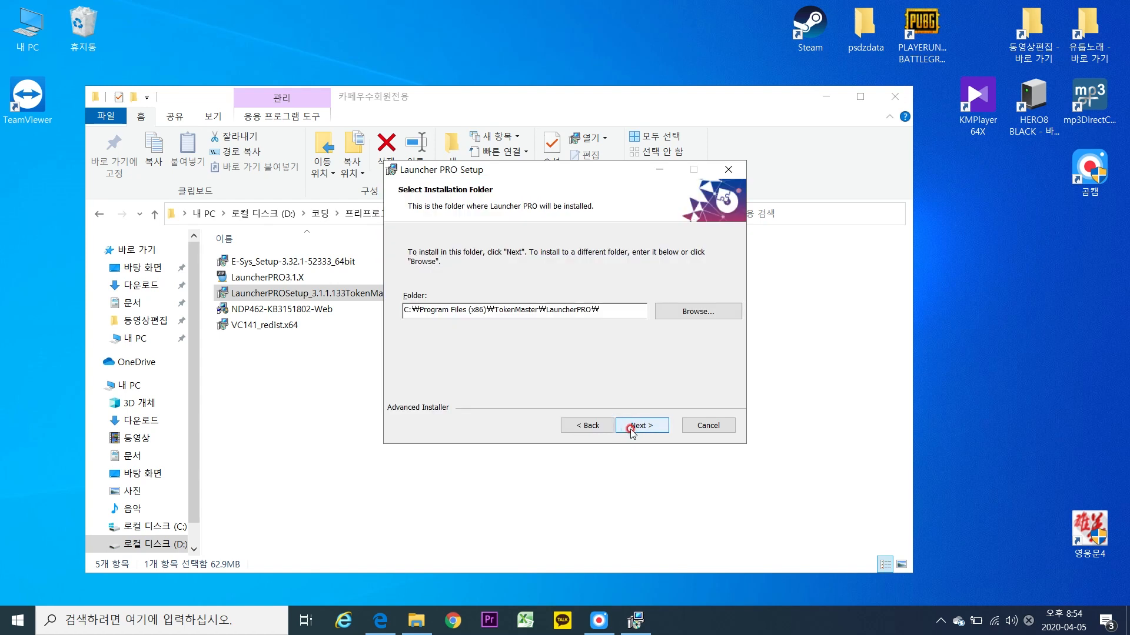
{"action": "left_click", "coordinate": [631, 431]}
{"action": "left_click", "coordinate": [631, 431]}
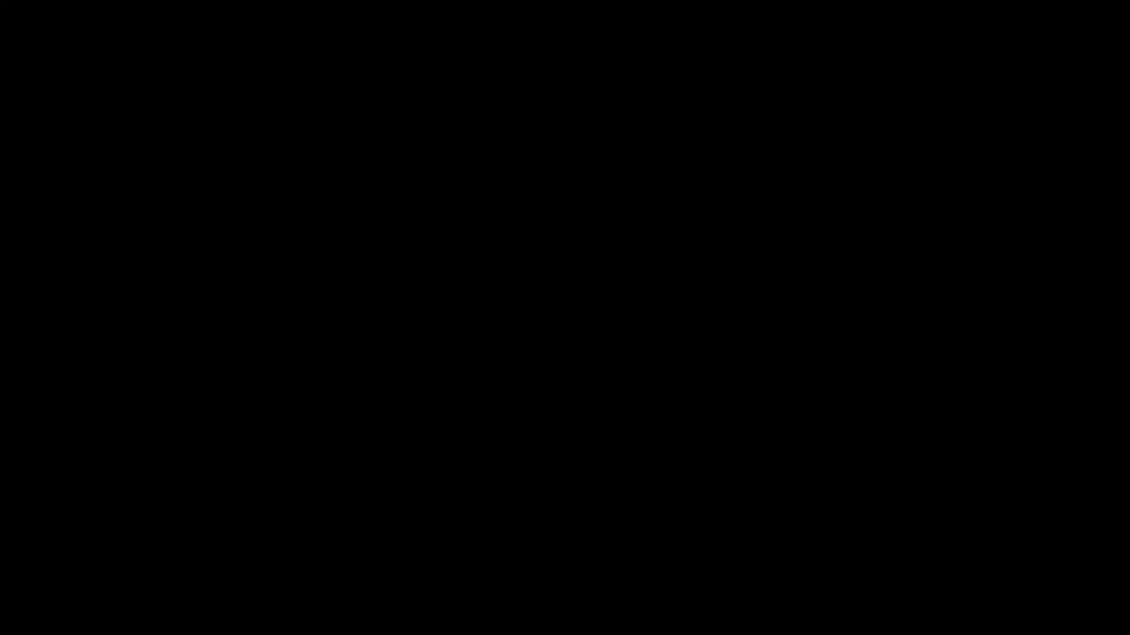
{"action": "left_click", "coordinate": [532, 427]}
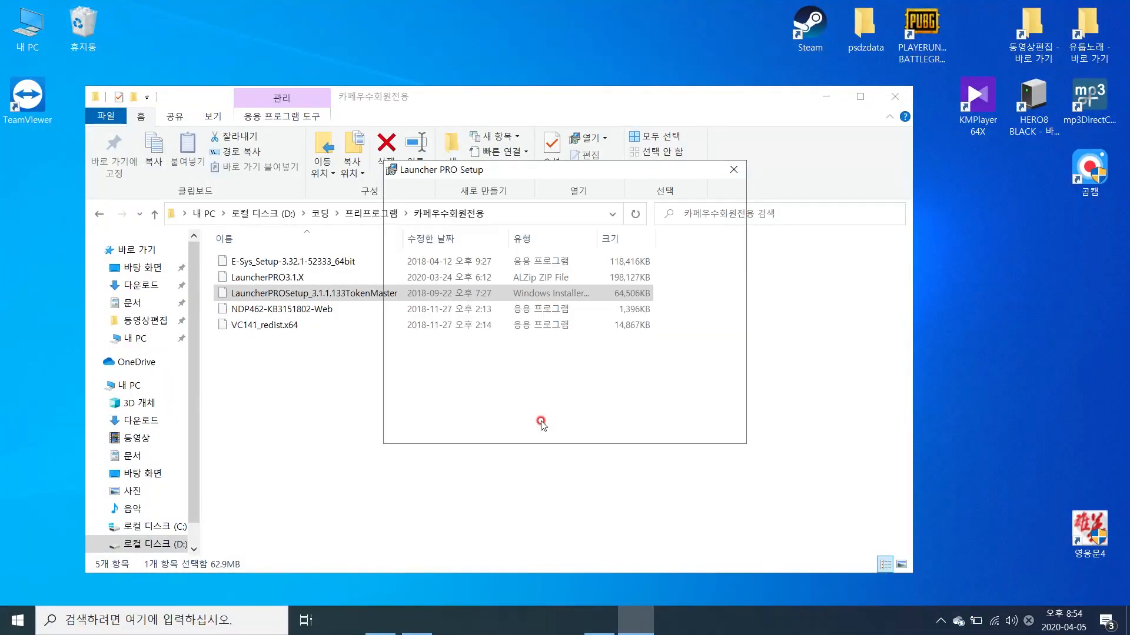
{"action": "left_click", "coordinate": [525, 319]}
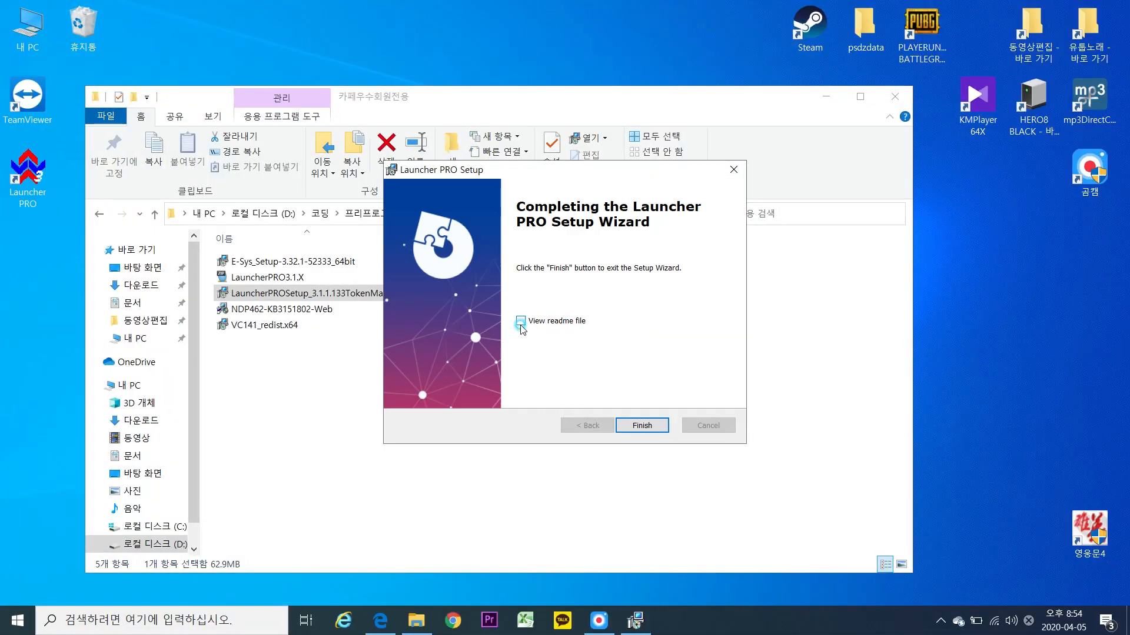
{"action": "left_click", "coordinate": [640, 424]}
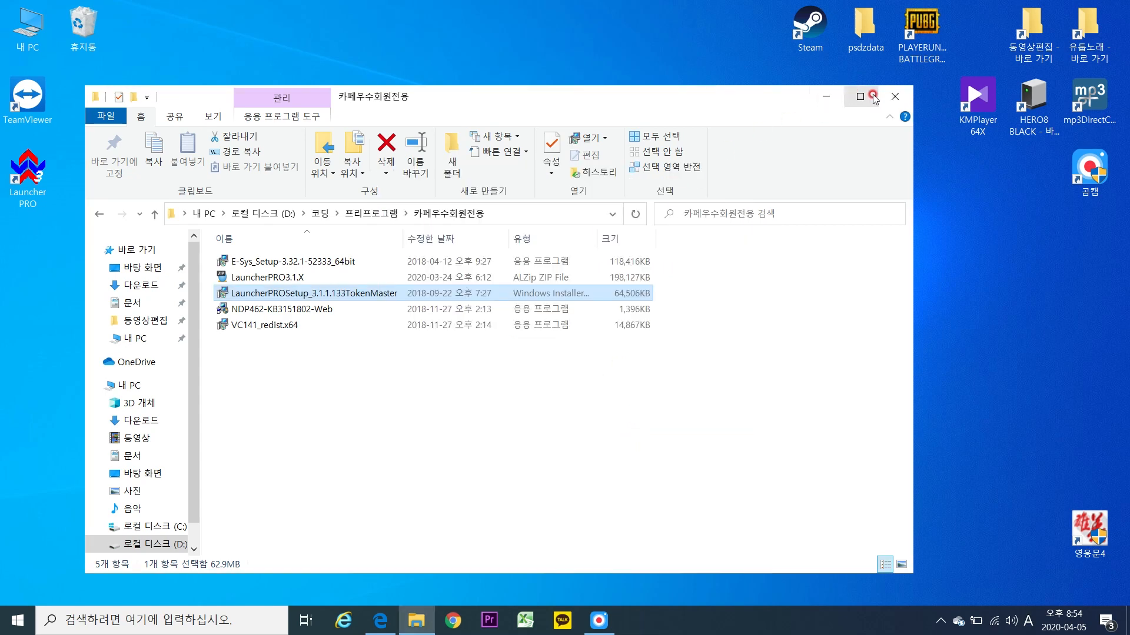
Start Launcher PRO from the desktop and dismiss the Safengine missing key-file error.
{"action": "double_click", "coordinate": [27, 170]}
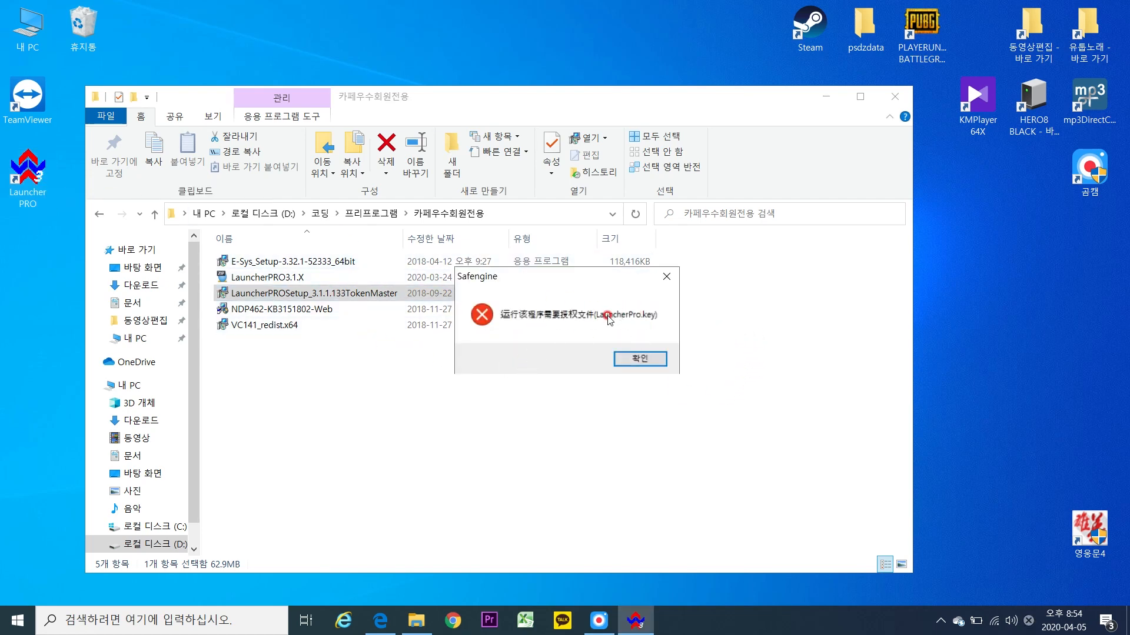
{"action": "left_click", "coordinate": [650, 359]}
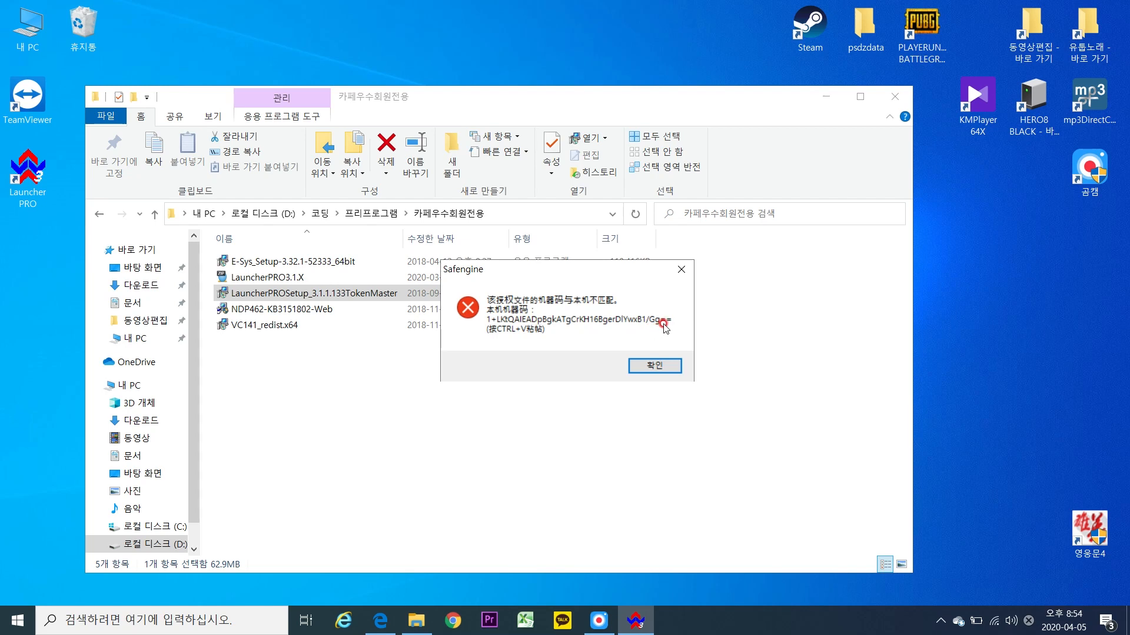
Dismiss the machine-code mismatch error and open the 이시스런처프로3.1X 배포시작 post (codingbmw/54858).
{"action": "left_click", "coordinate": [374, 622]}
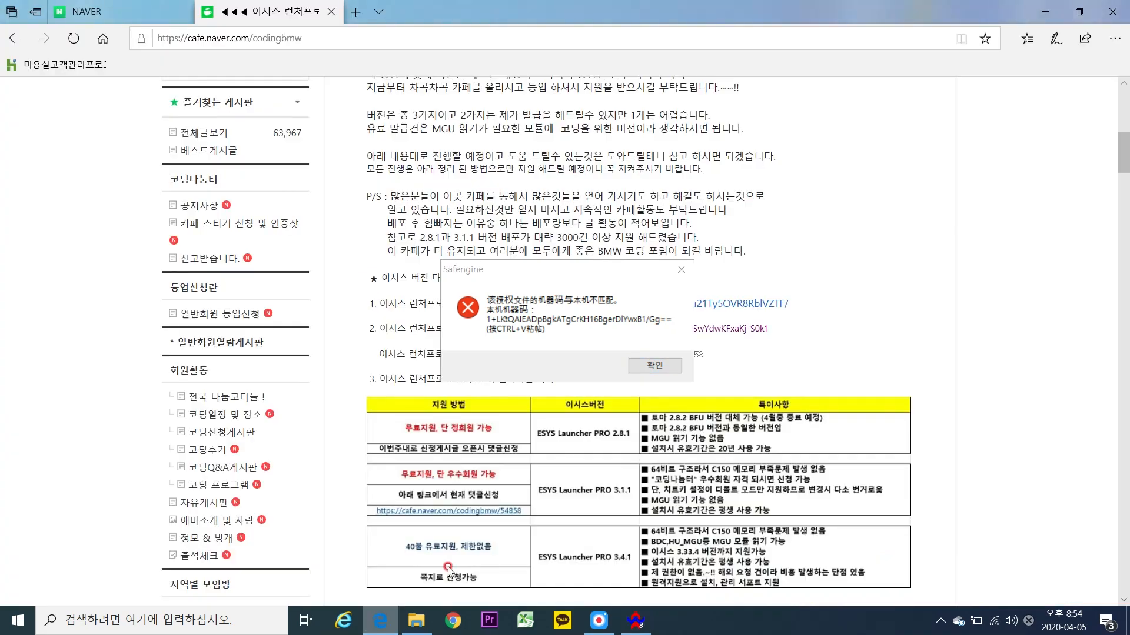
{"action": "left_click", "coordinate": [681, 269]}
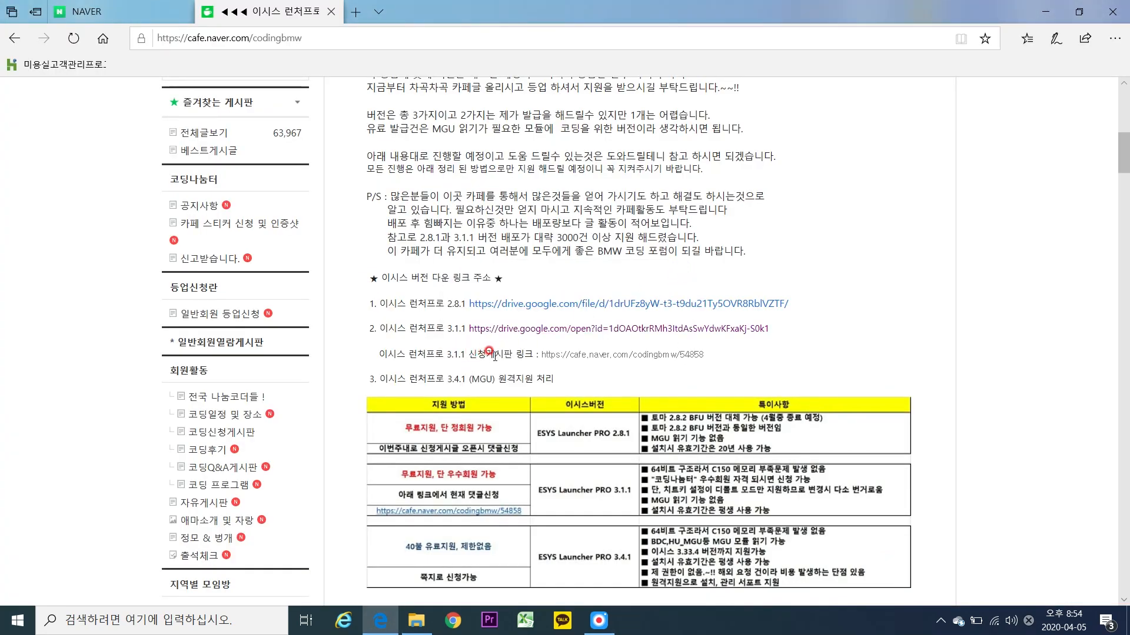
{"action": "left_click", "coordinate": [555, 356]}
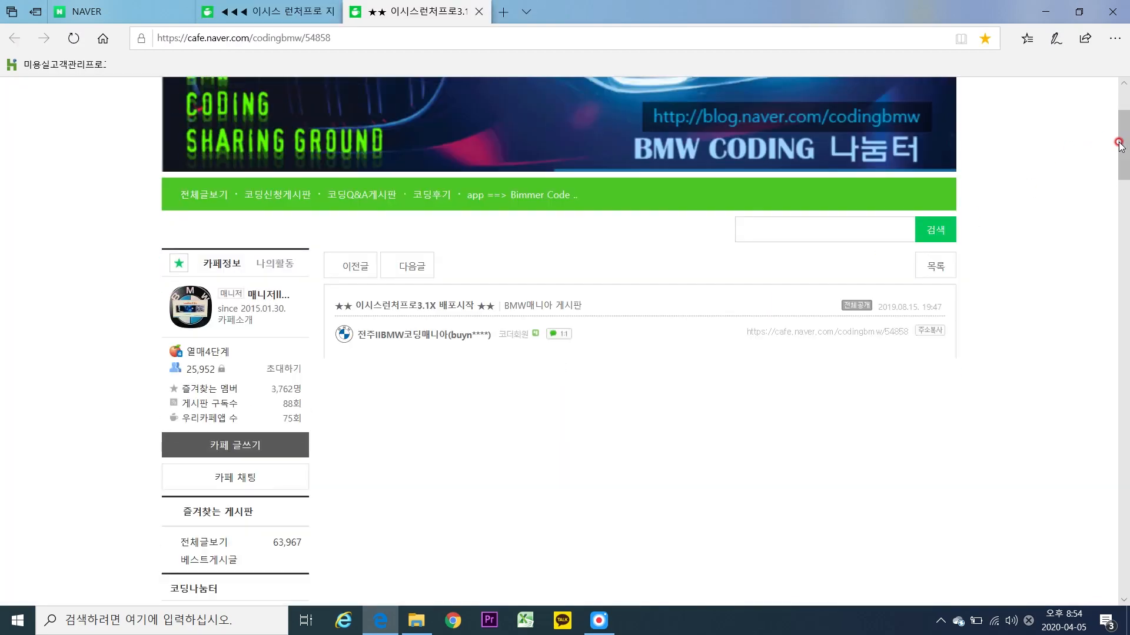
{"action": "left_click_drag", "start_coordinate": [1123, 105], "coordinate": [1124, 561]}
Paste this PC's machine code into a comment on the post, followed by 감사합니다.
{"action": "left_click", "coordinate": [565, 262]}
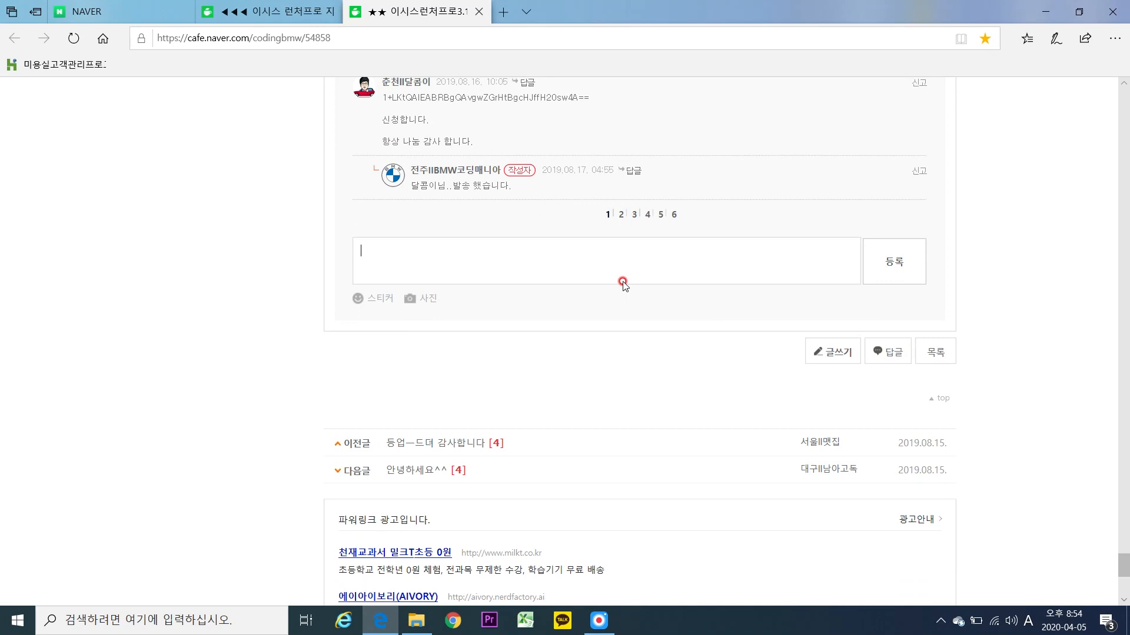
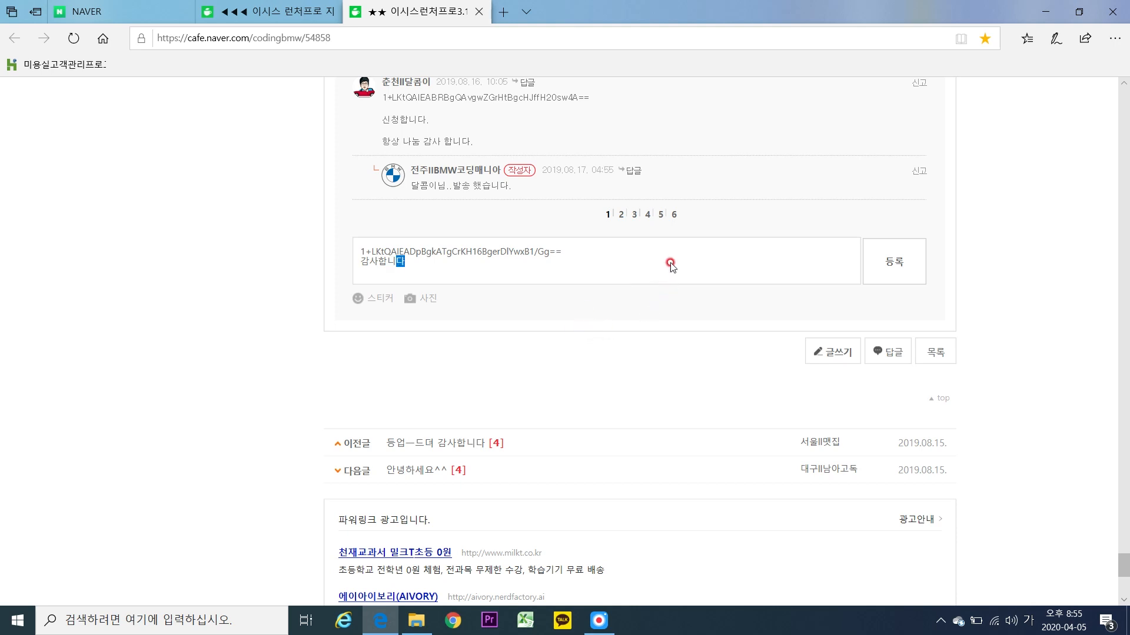
{"action": "left_click", "coordinate": [911, 200]}
Show the 프리프로그램 folder with LauncherPro.key and open Launcher PRO's install location.
{"action": "left_click", "coordinate": [1046, 12]}
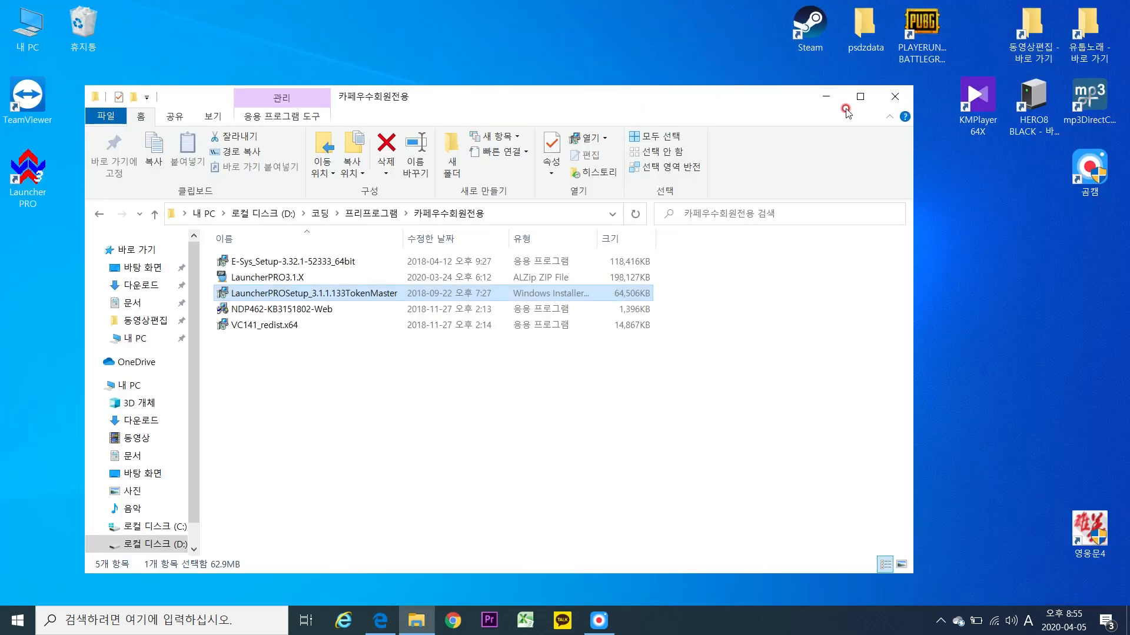
{"action": "left_click_drag", "start_coordinate": [483, 99], "coordinate": [691, 58]}
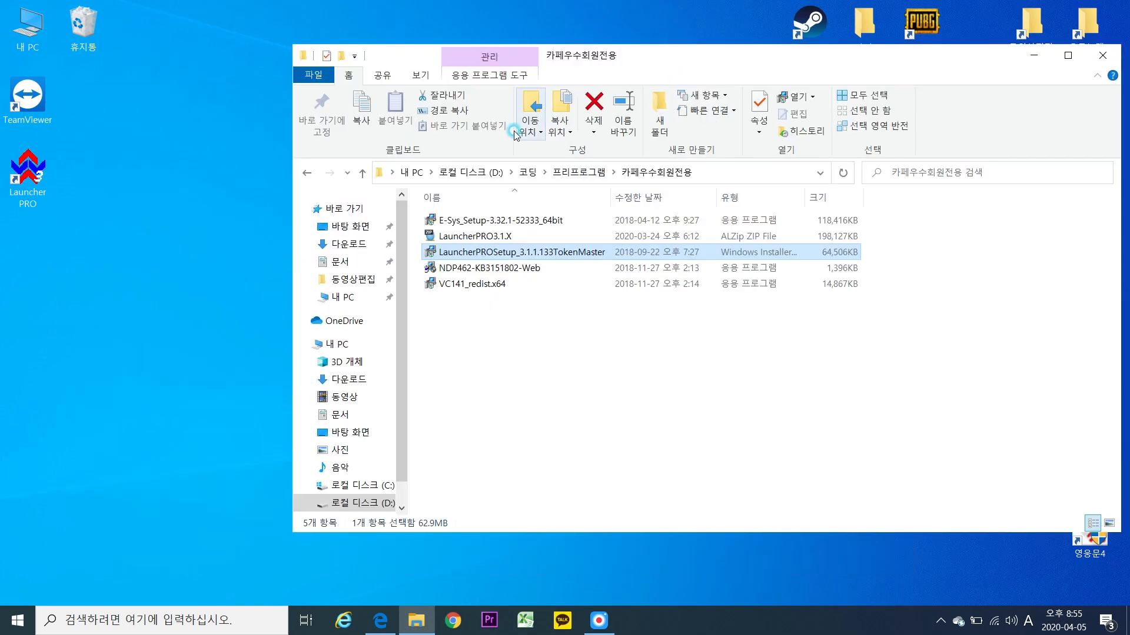
{"action": "left_click", "coordinate": [307, 173]}
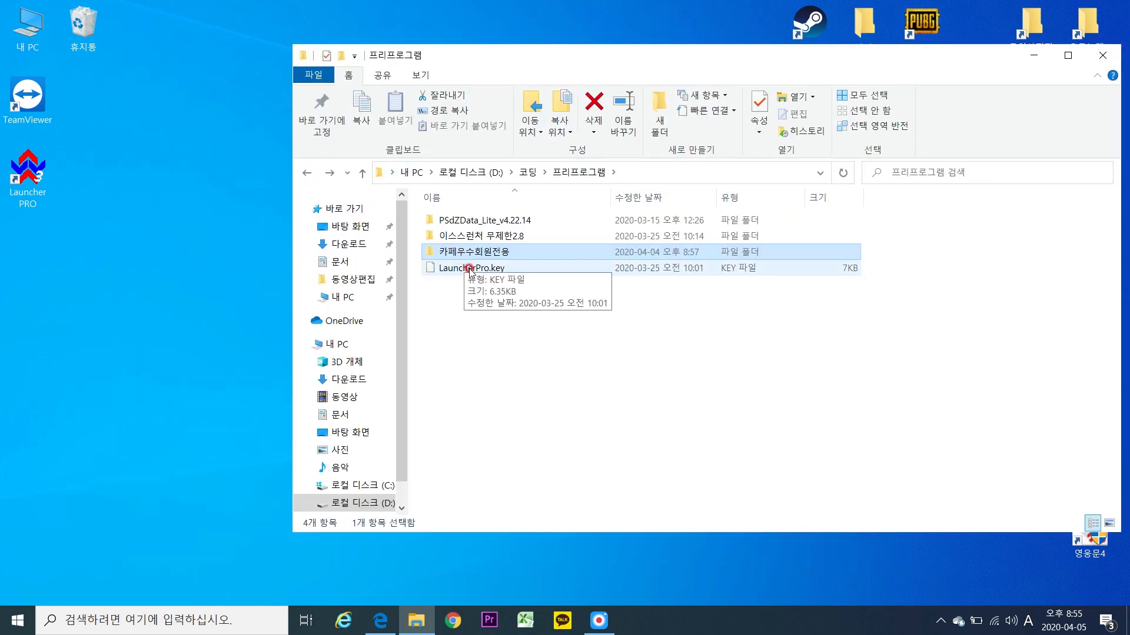
{"action": "left_click", "coordinate": [471, 269]}
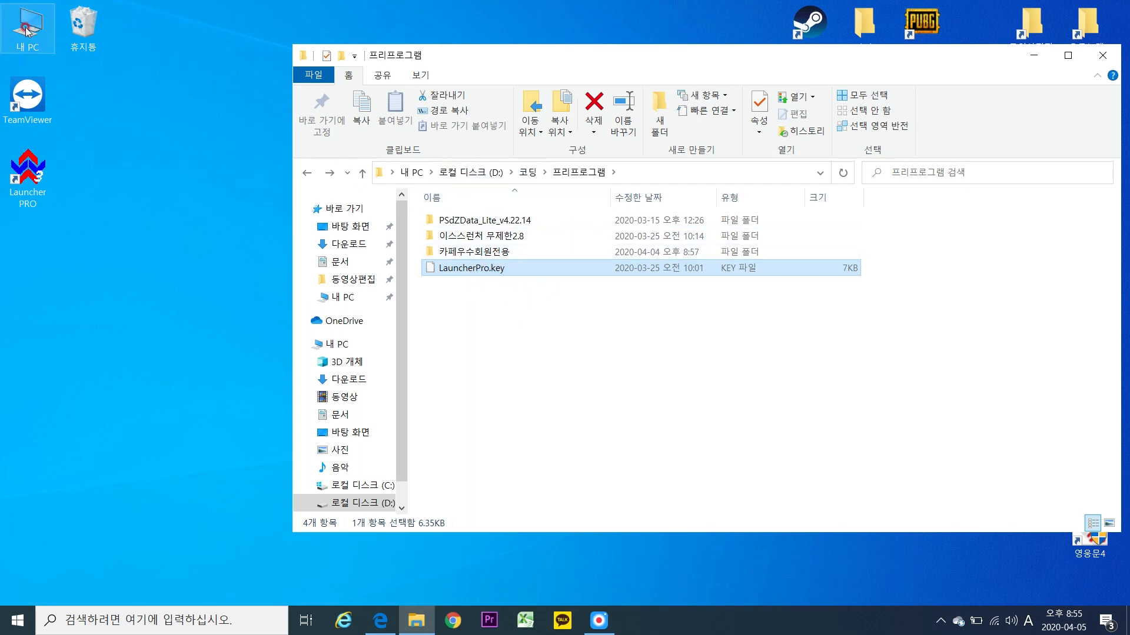
{"action": "right_click", "coordinate": [47, 168]}
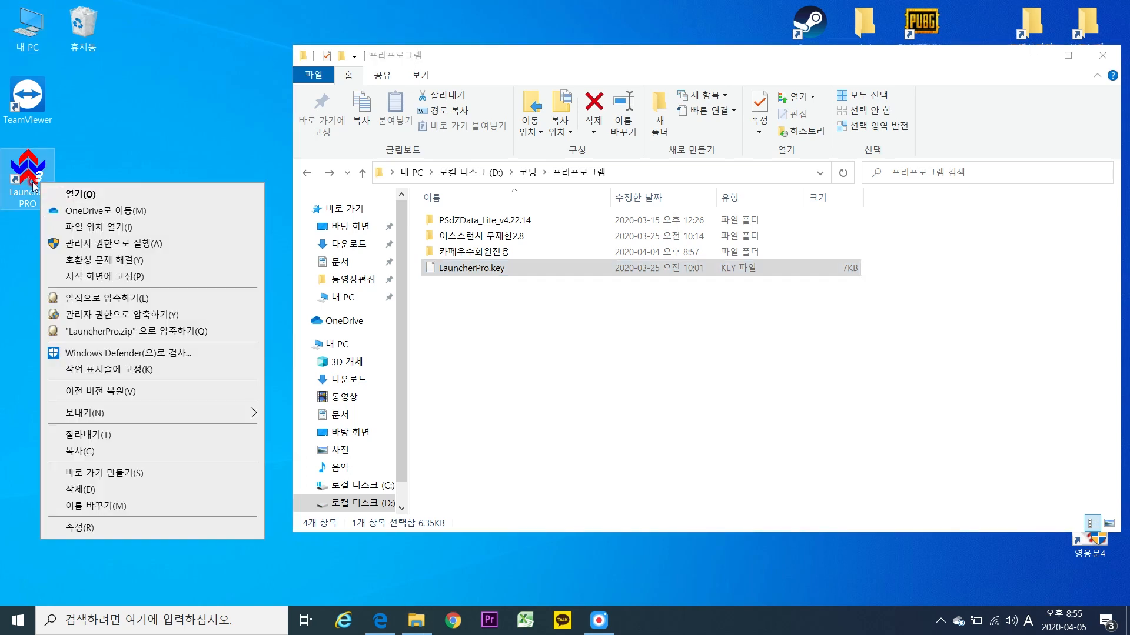
{"action": "left_click", "coordinate": [95, 230]}
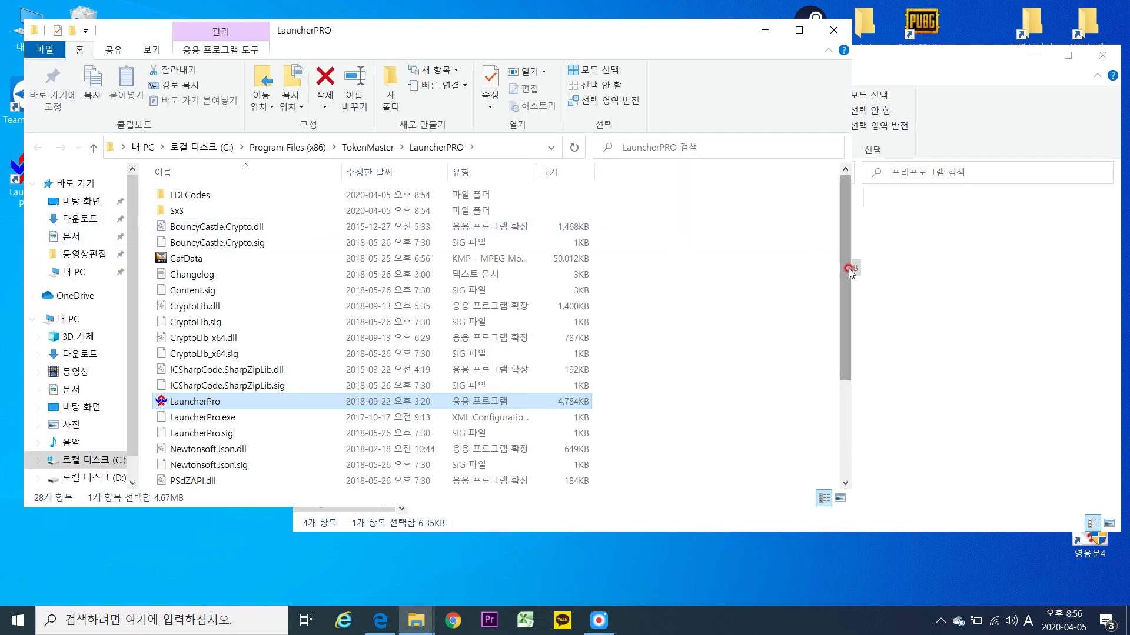
Copy LauncherPro.key into the LauncherPRO install folder, granting permission, then close that folder.
{"action": "left_click", "coordinate": [918, 283]}
{"action": "left_click_drag", "start_coordinate": [534, 281], "coordinate": [269, 320]}
{"action": "left_click", "coordinate": [303, 379]}
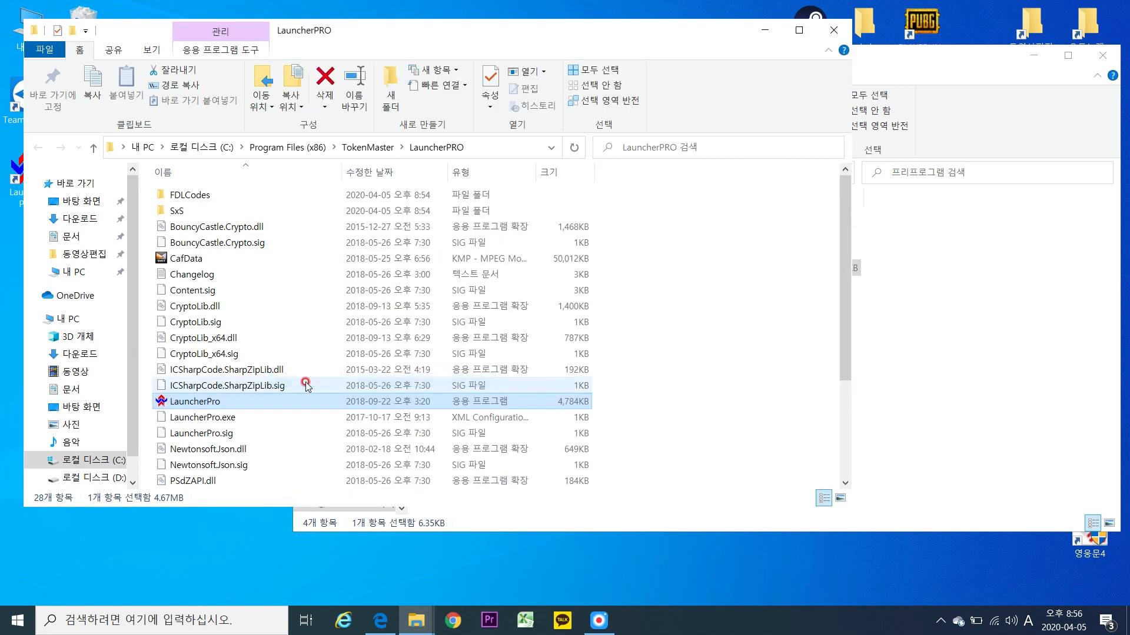
{"action": "left_click", "coordinate": [549, 250]}
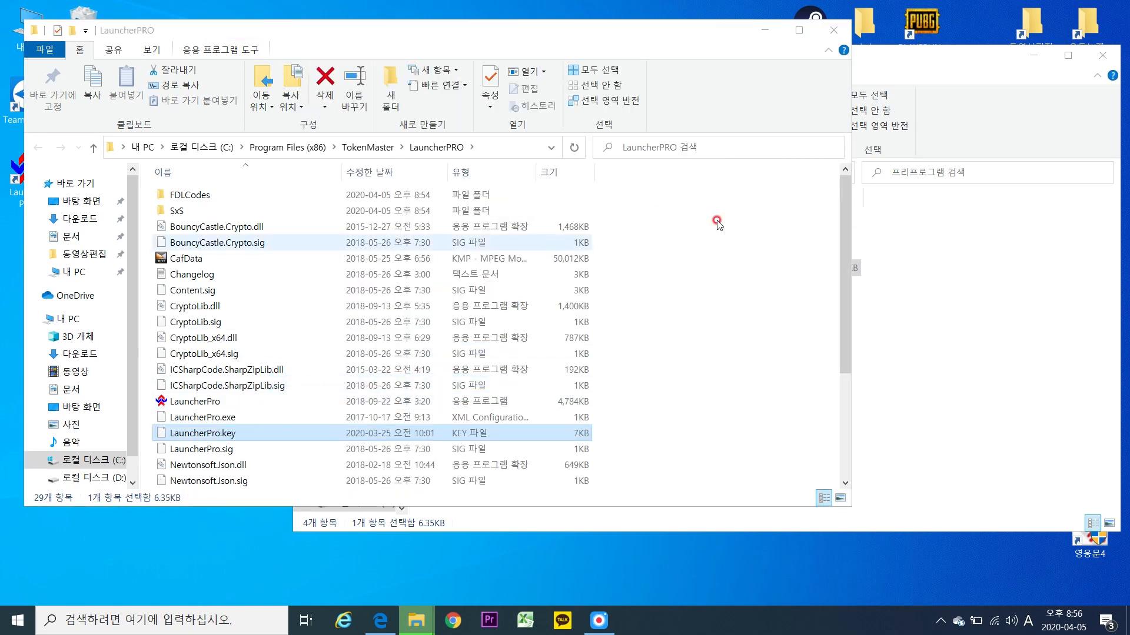
{"action": "left_click", "coordinate": [842, 35]}
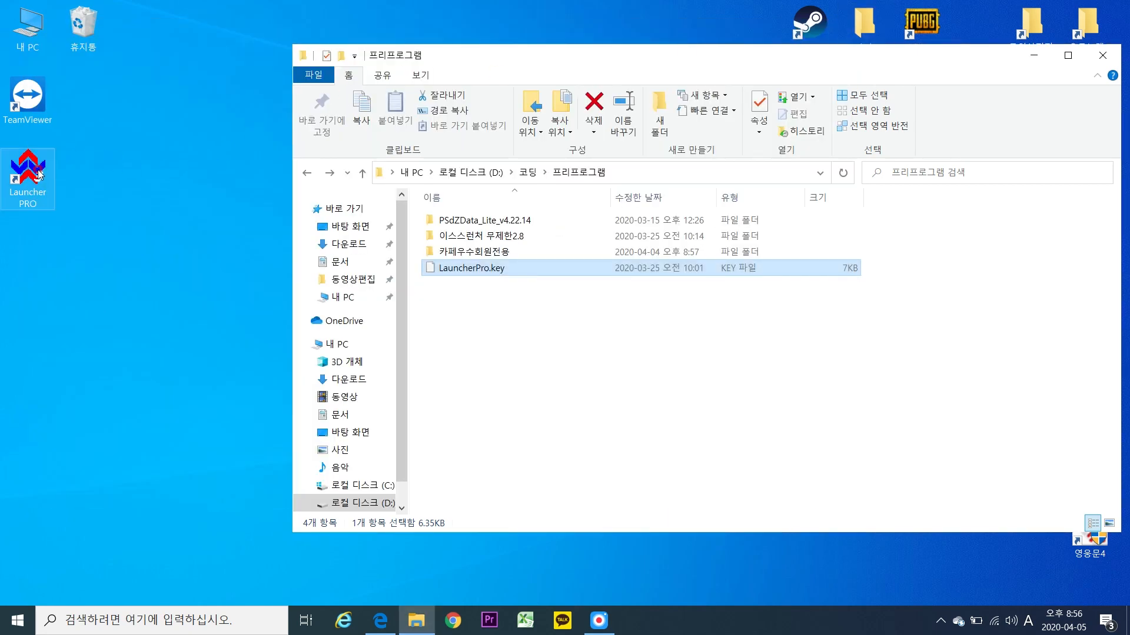
{"action": "left_click", "coordinate": [39, 174]}
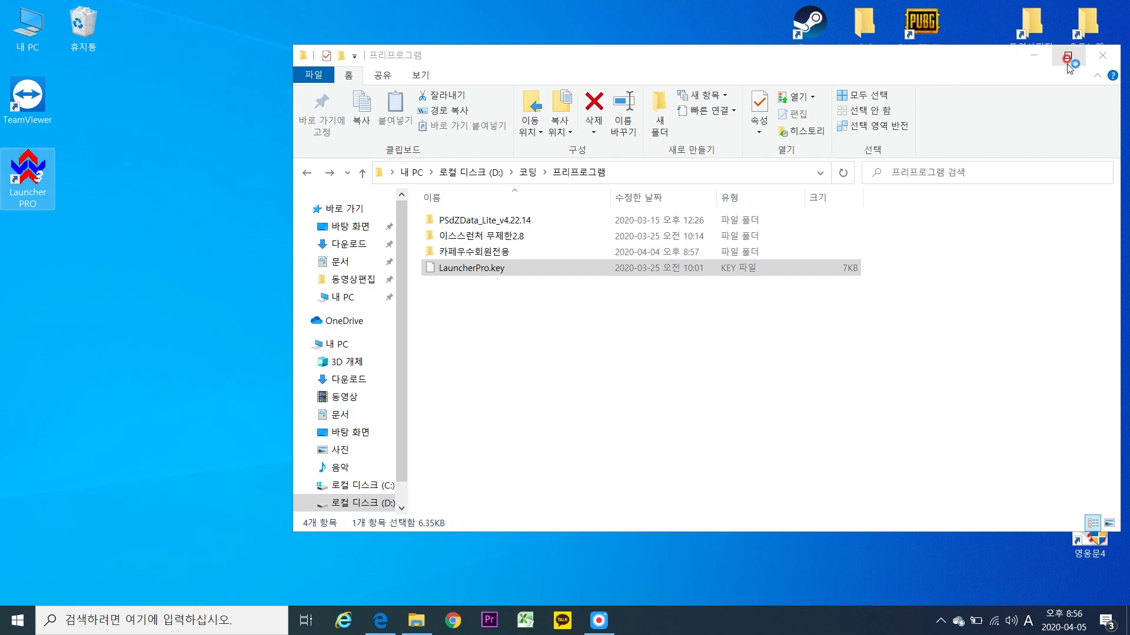
Check Launcher PRO opens listing E-Sys, close it, and bring the cafe post back.
{"action": "left_click", "coordinate": [1034, 55]}
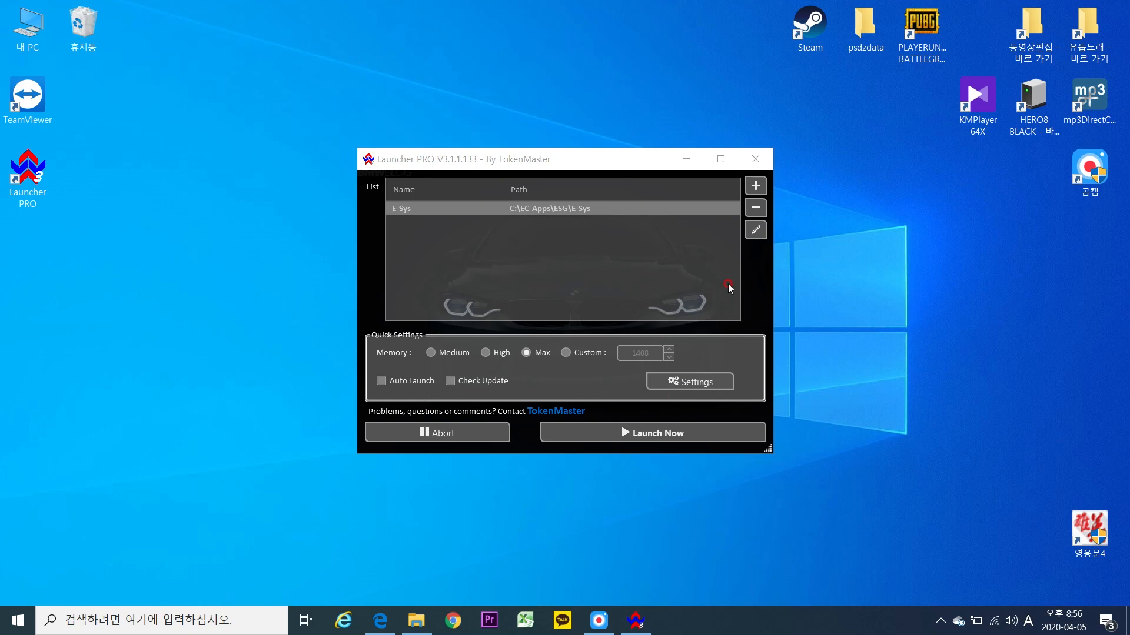
{"action": "left_click", "coordinate": [752, 166]}
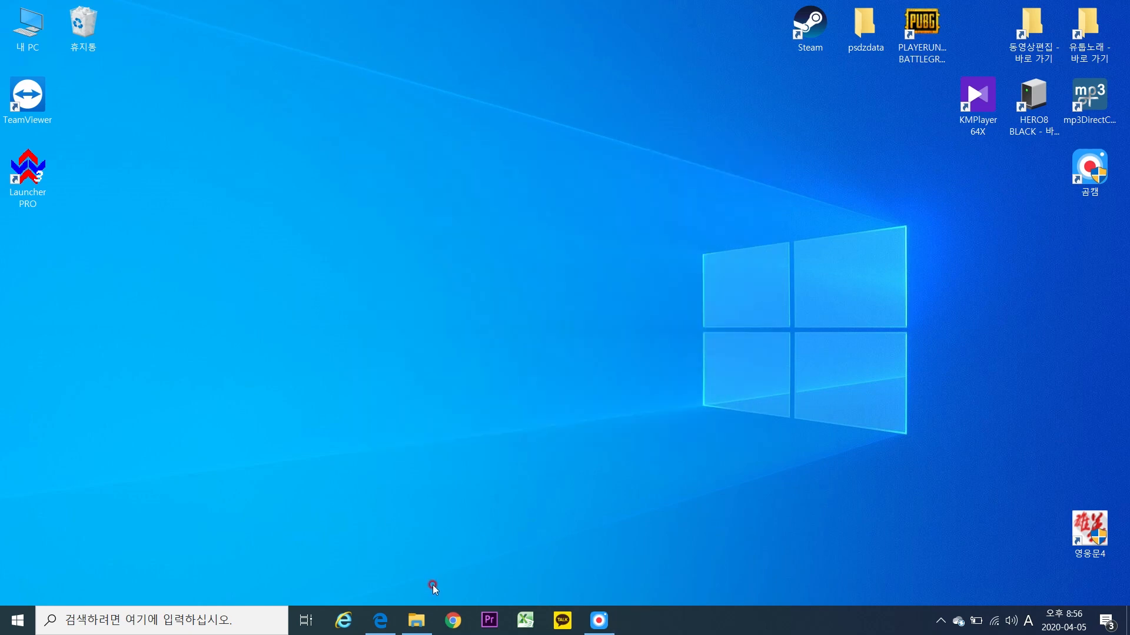
{"action": "left_click", "coordinate": [381, 621]}
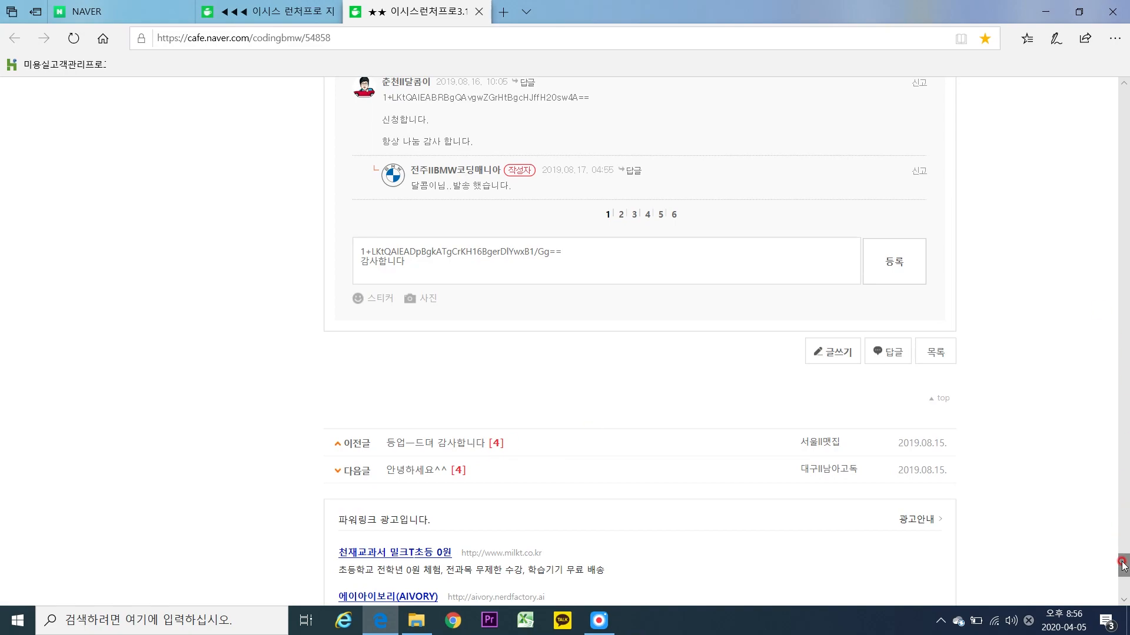
Open the psdzdata lite 4.21.32 post on the 코딩 프로그램 board, then minimize Edge.
{"action": "left_click_drag", "start_coordinate": [1124, 562], "coordinate": [1090, 215]}
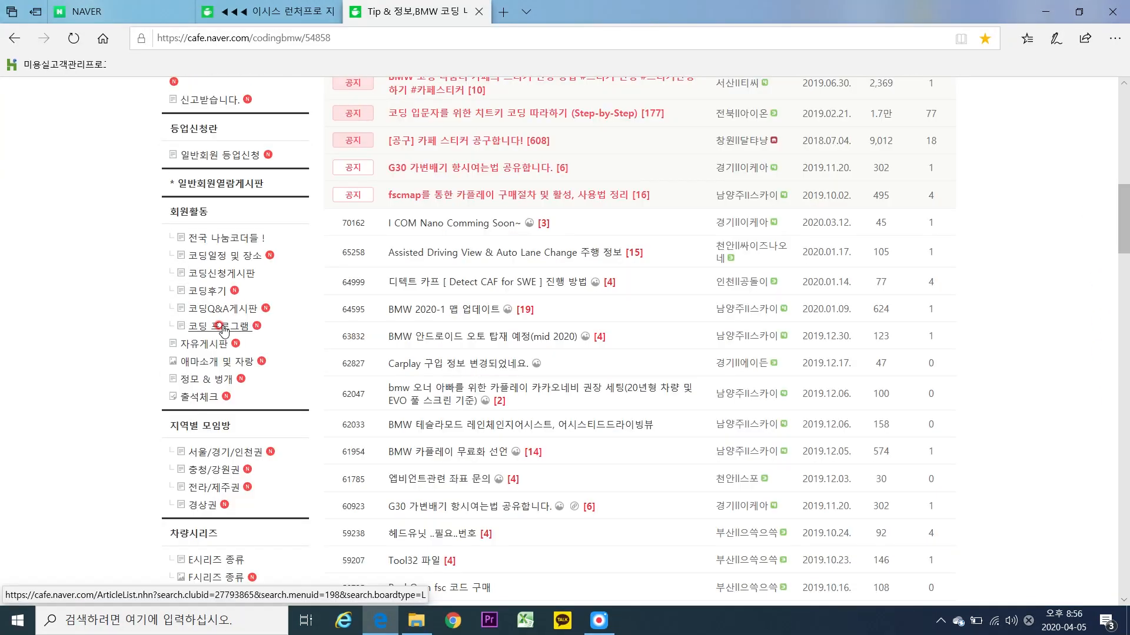
{"action": "left_click", "coordinate": [222, 327]}
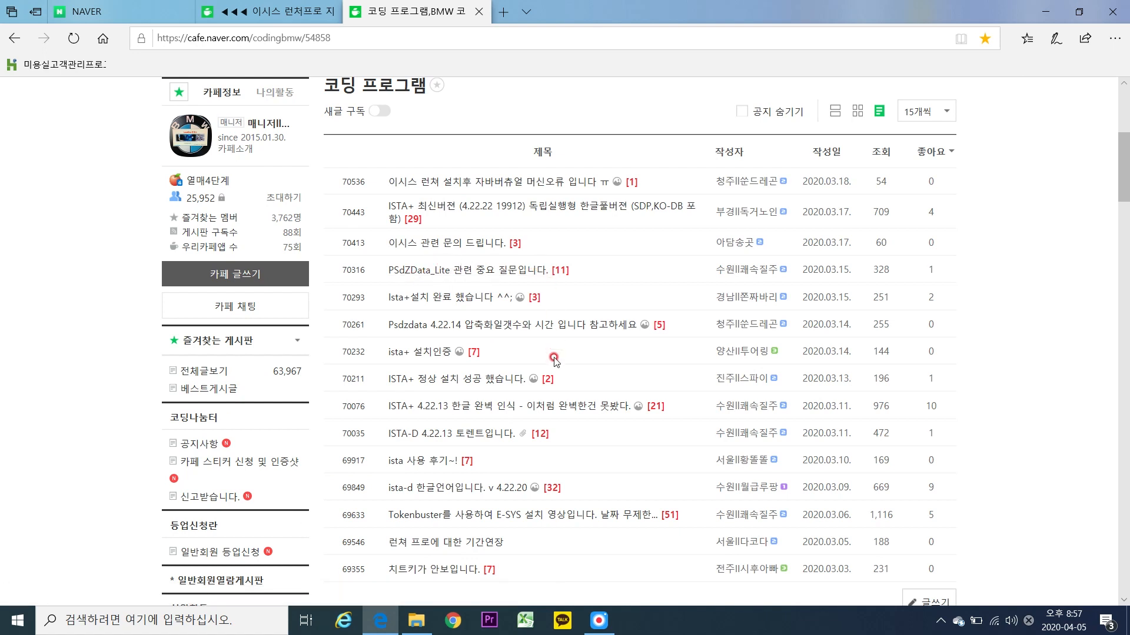
{"action": "scroll", "coordinate": [515, 444], "scroll_direction": "down", "scroll_amount": 1}
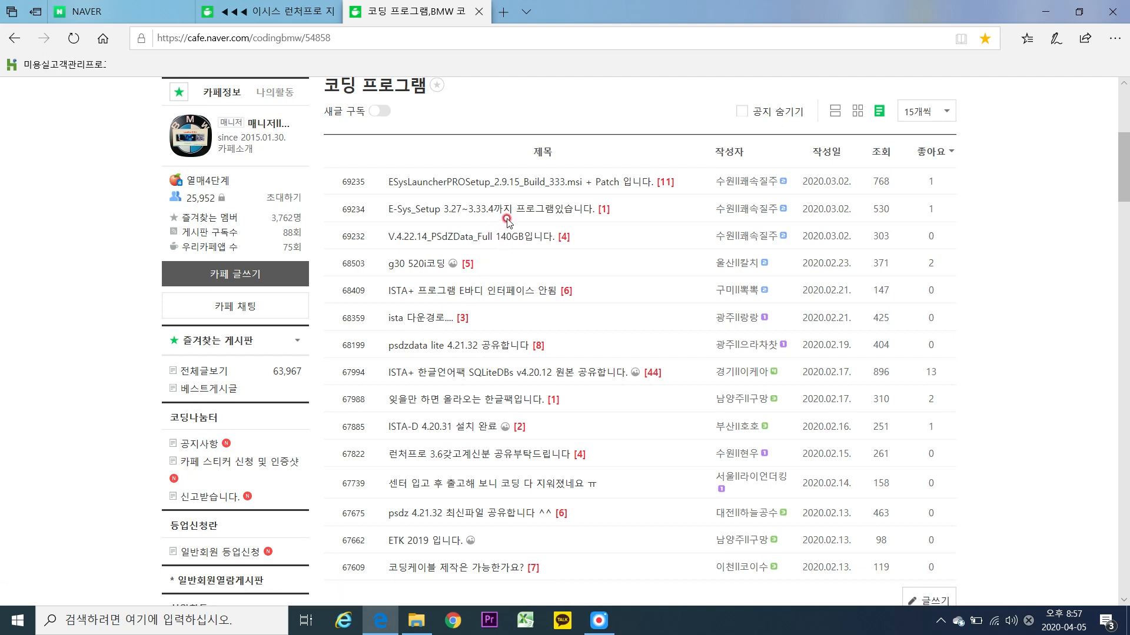
{"action": "left_click", "coordinate": [474, 347]}
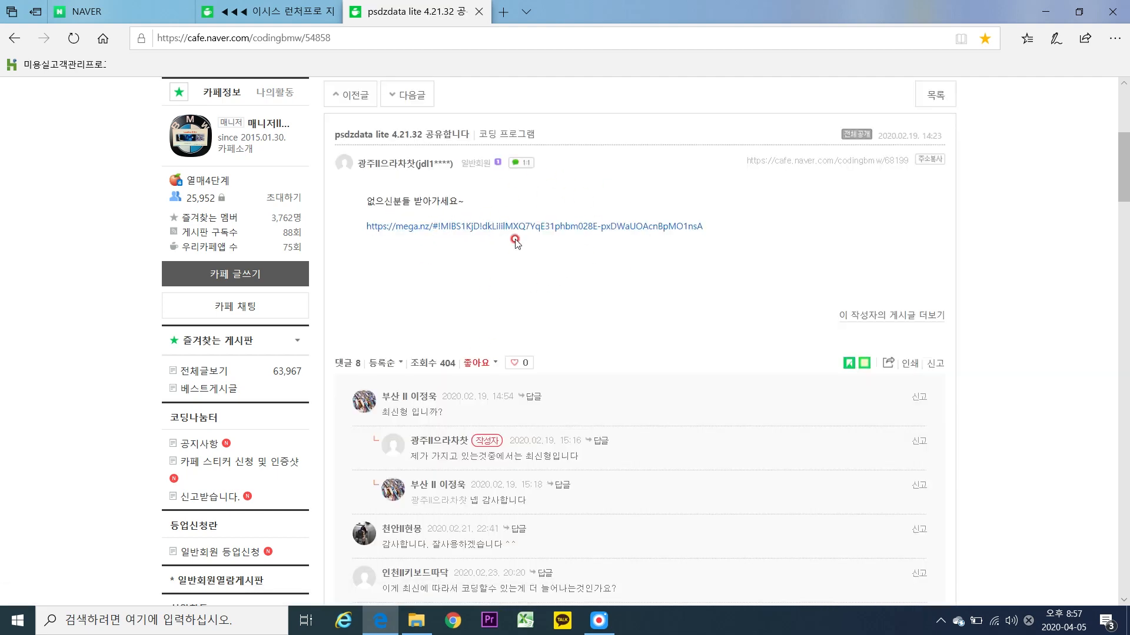
{"action": "left_click", "coordinate": [1046, 11]}
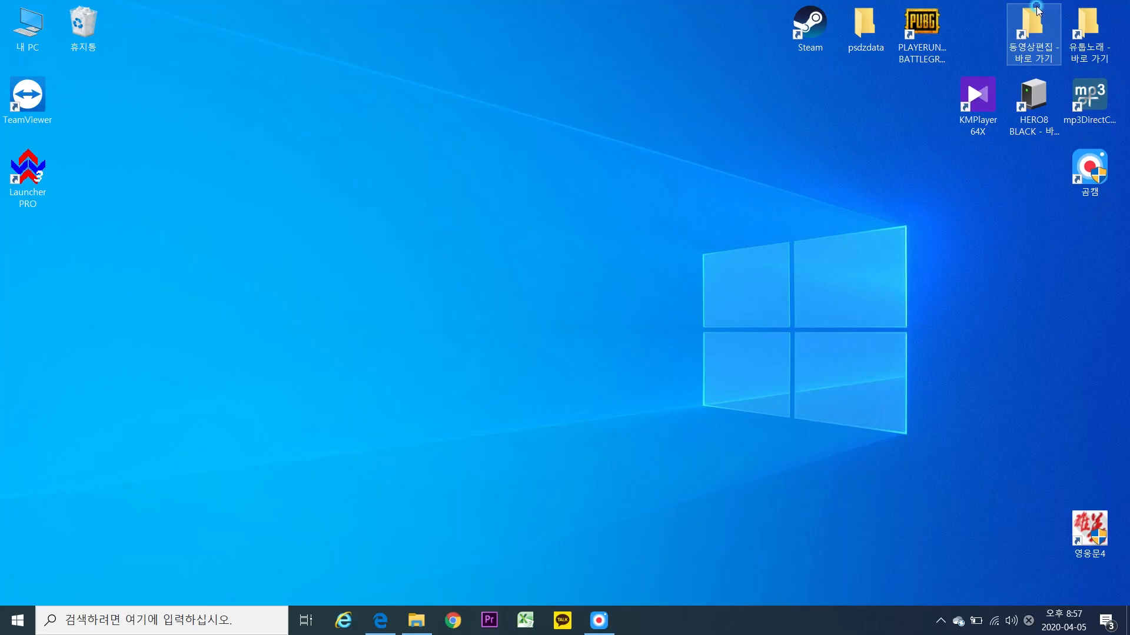
Browse through This PC to the Data folder on Local Disk C:.
{"action": "double_click", "coordinate": [37, 26]}
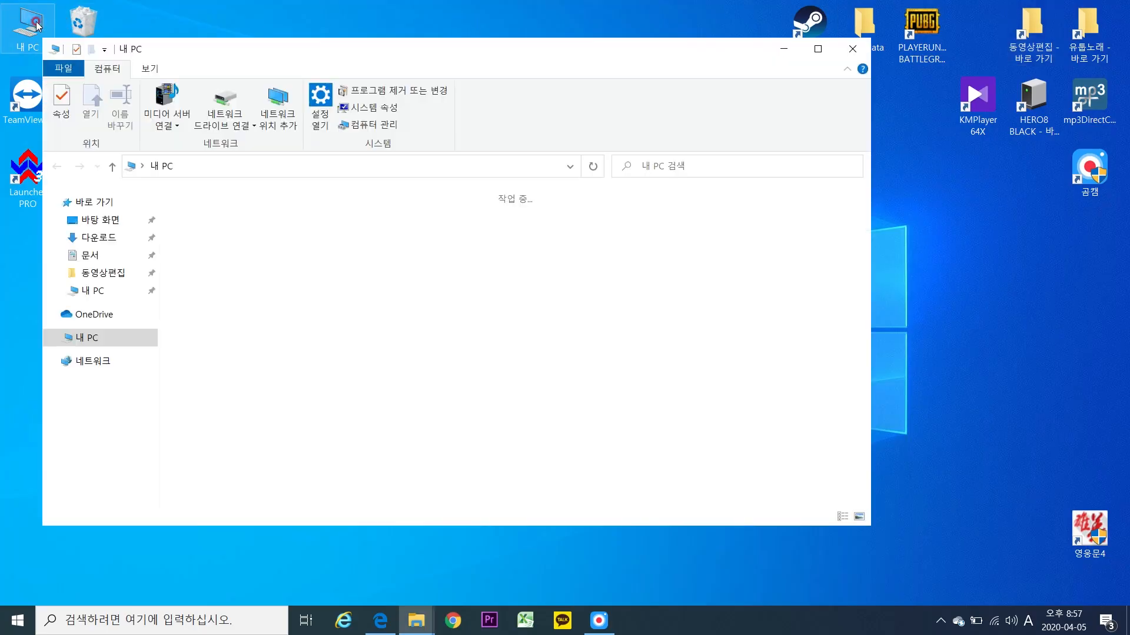
{"action": "left_click", "coordinate": [298, 378]}
{"action": "double_click", "coordinate": [281, 376]}
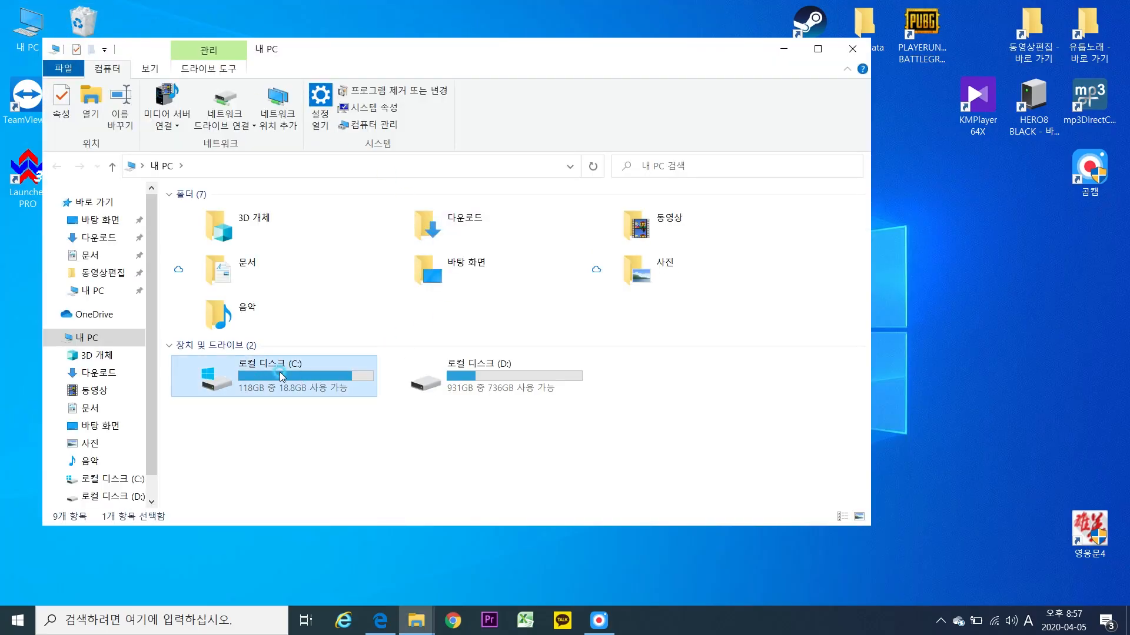
{"action": "double_click", "coordinate": [200, 214]}
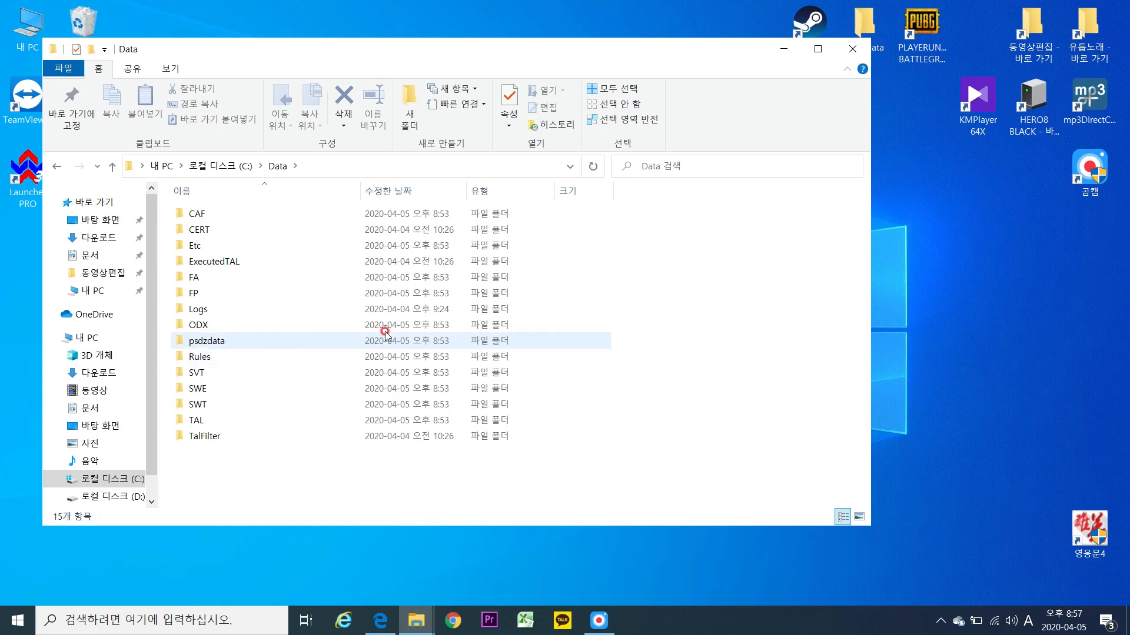
Move the desktop psdzdata folder into C:\Data, check its subfolders, and close Explorer.
{"action": "left_click_drag", "start_coordinate": [887, 29], "coordinate": [557, 475]}
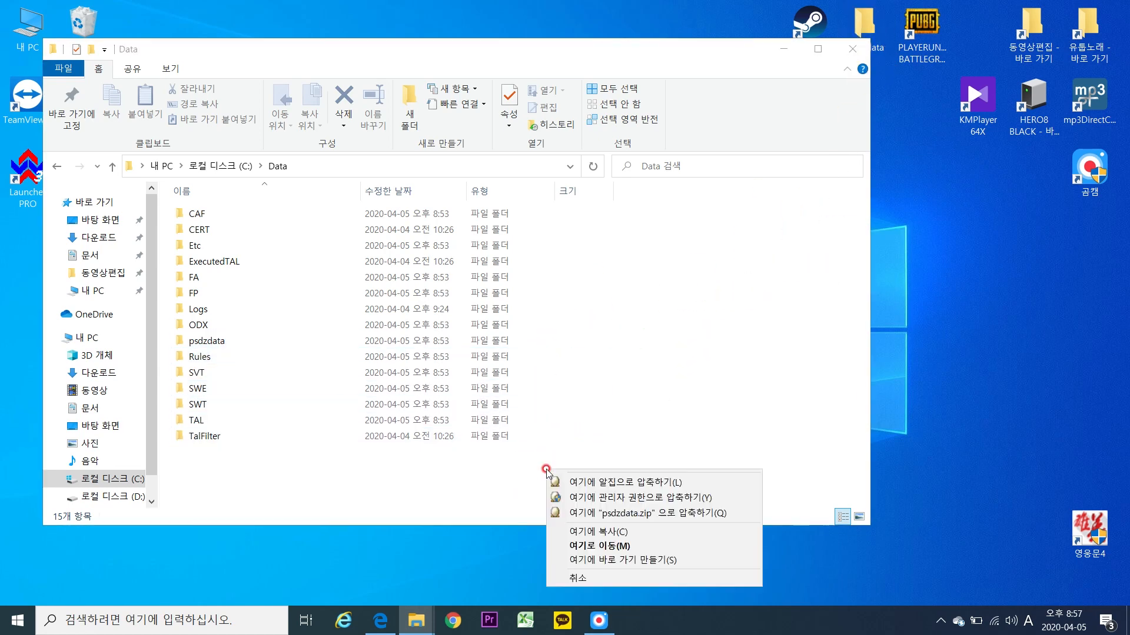
{"action": "left_click", "coordinate": [607, 534]}
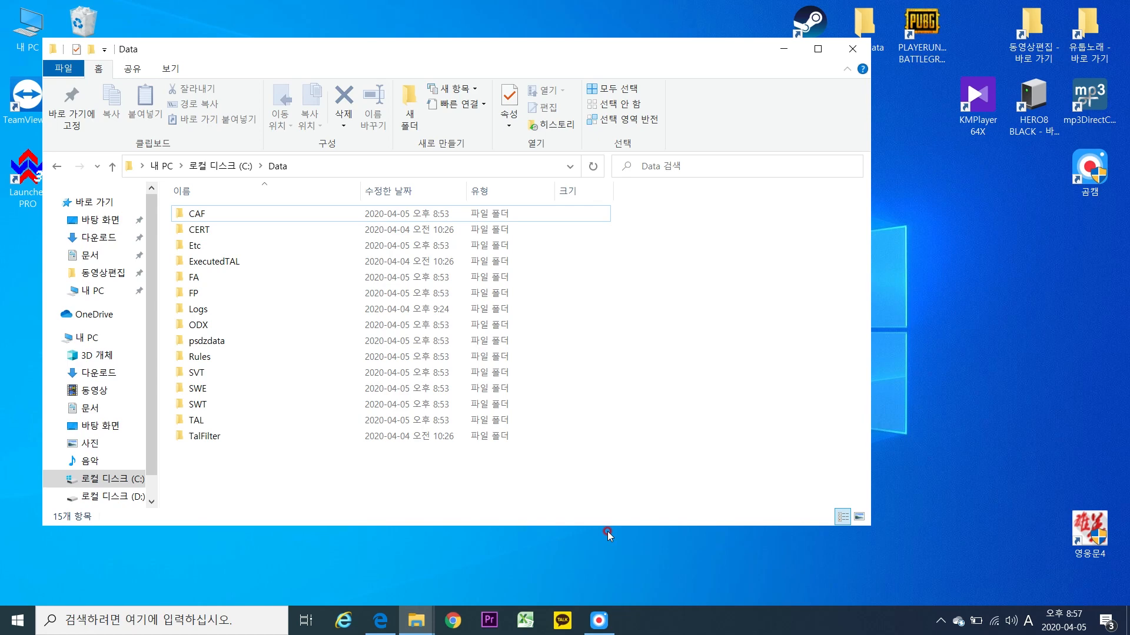
{"action": "double_click", "coordinate": [304, 343]}
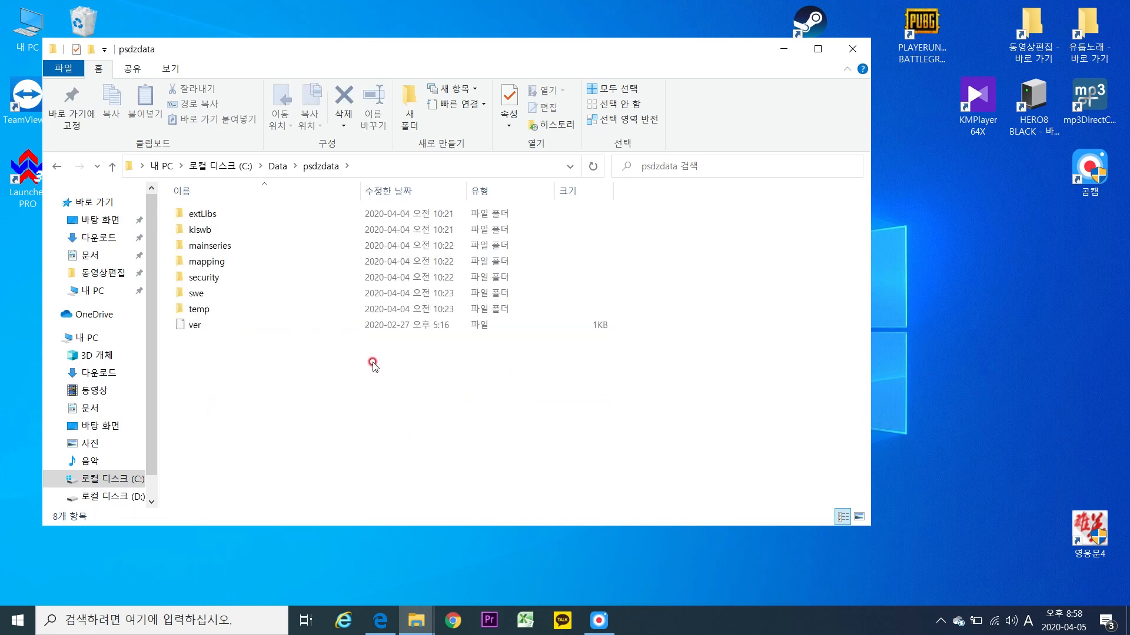
{"action": "left_click", "coordinate": [60, 166]}
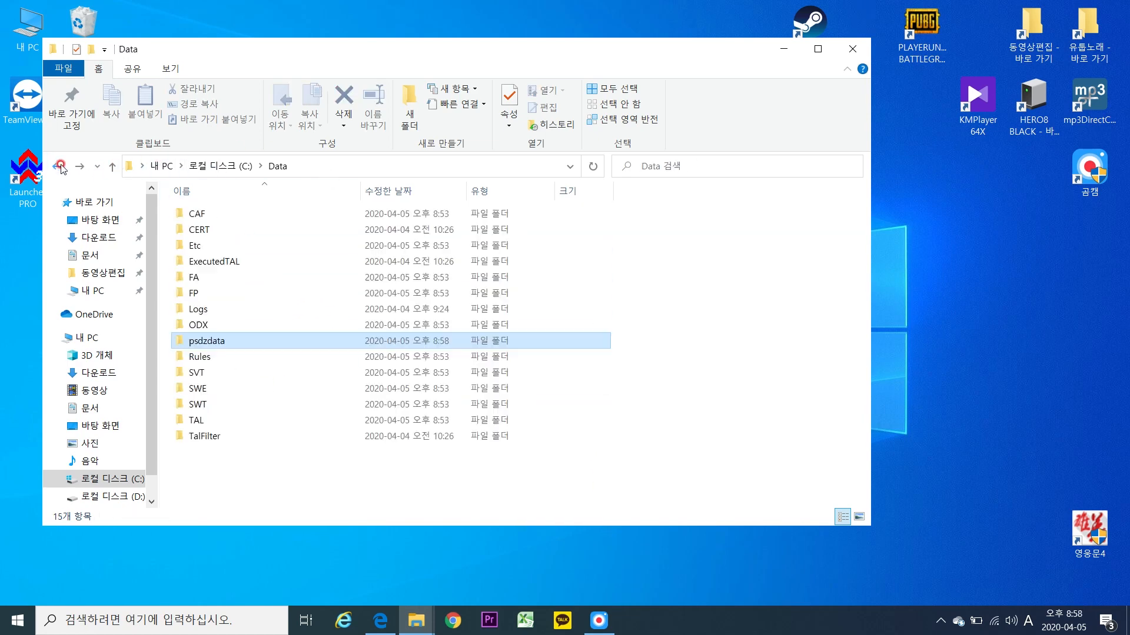
{"action": "left_click", "coordinate": [851, 50]}
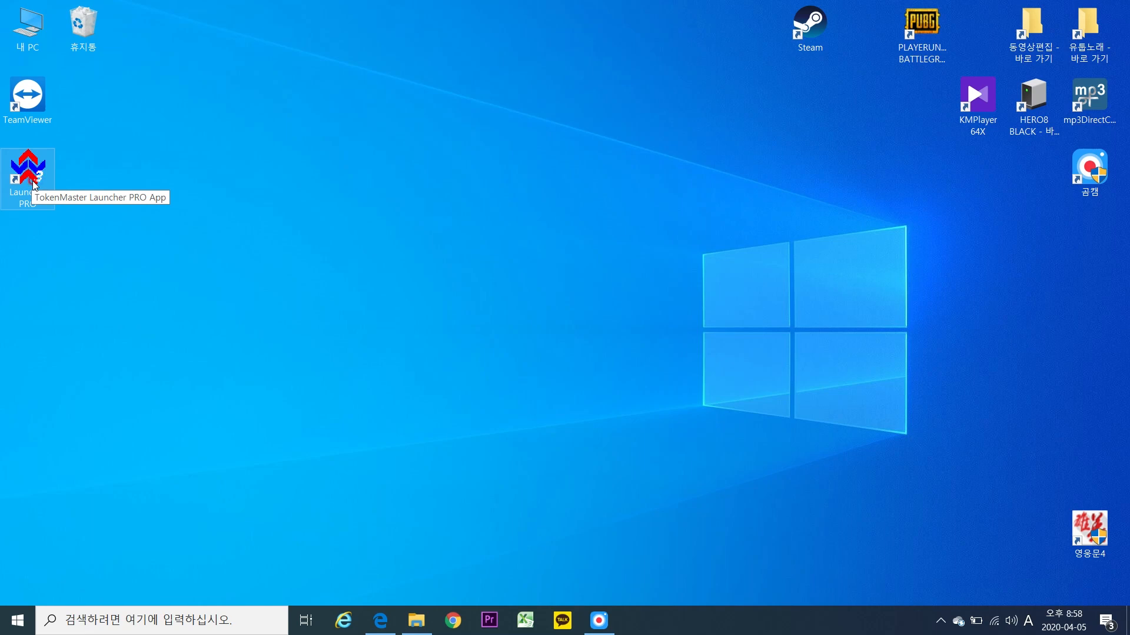
Start Launcher PRO and launch the E-Sys 3.32.1 entry with Max memory.
{"action": "double_click", "coordinate": [33, 185]}
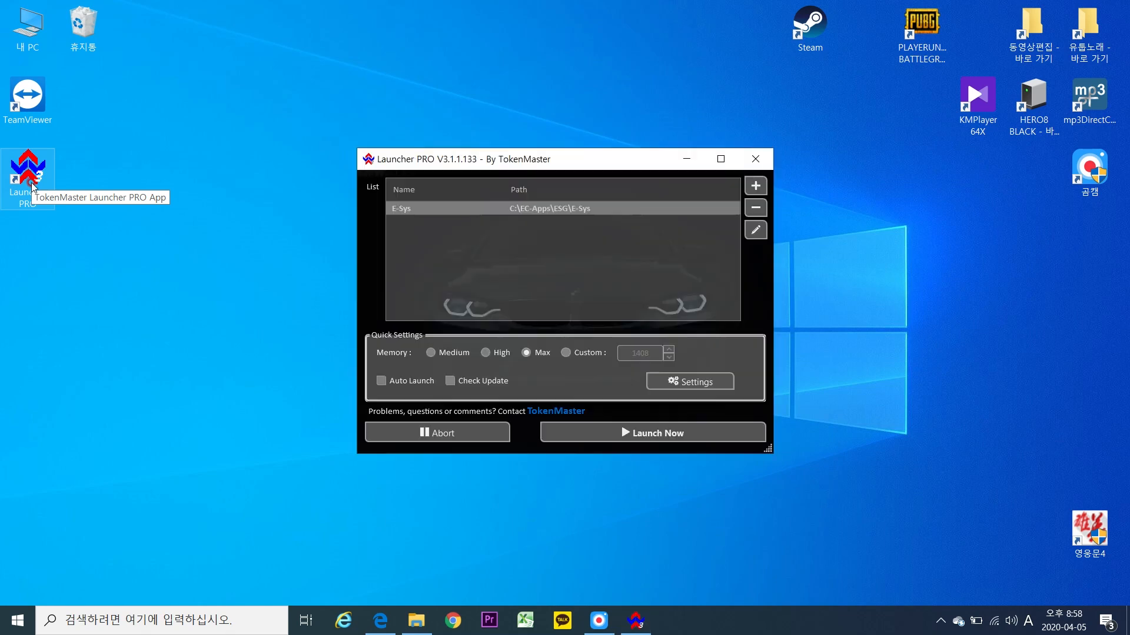
{"action": "left_click", "coordinate": [607, 433]}
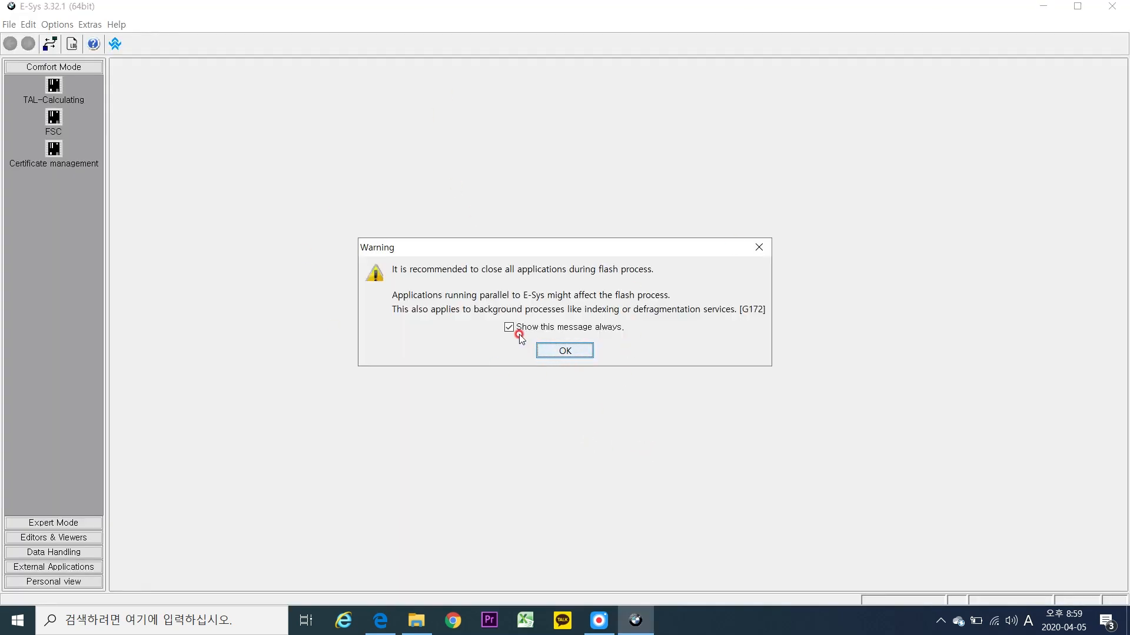
Dismiss both flash warnings, accept the System data settings unchanged, and close E-Sys.
{"action": "left_click", "coordinate": [564, 350]}
{"action": "left_click", "coordinate": [565, 334]}
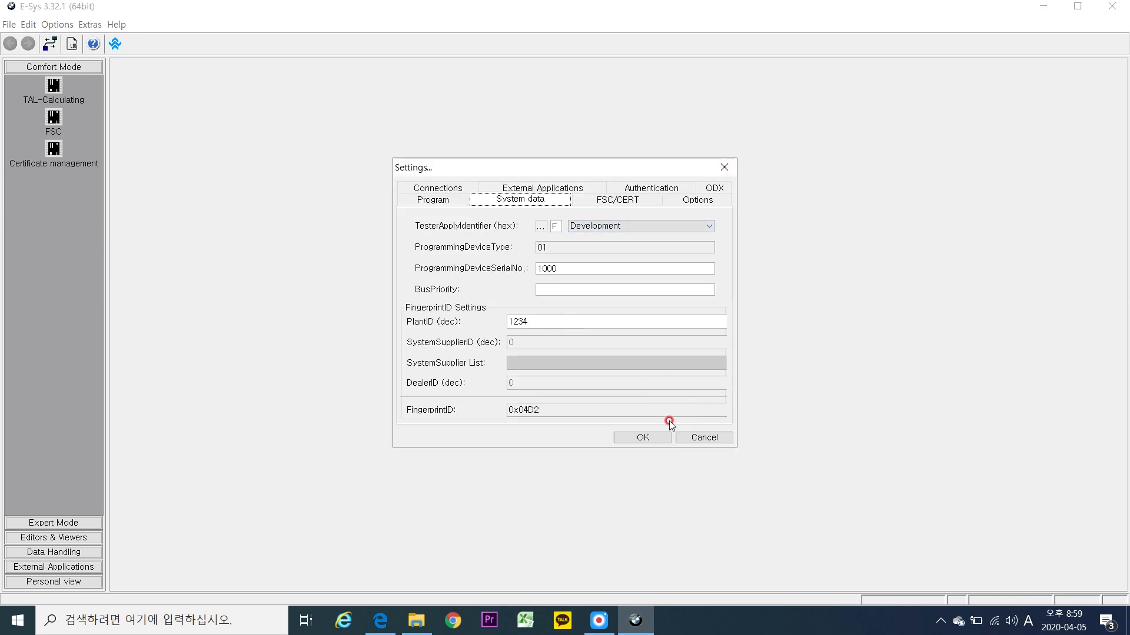
{"action": "left_click", "coordinate": [656, 438]}
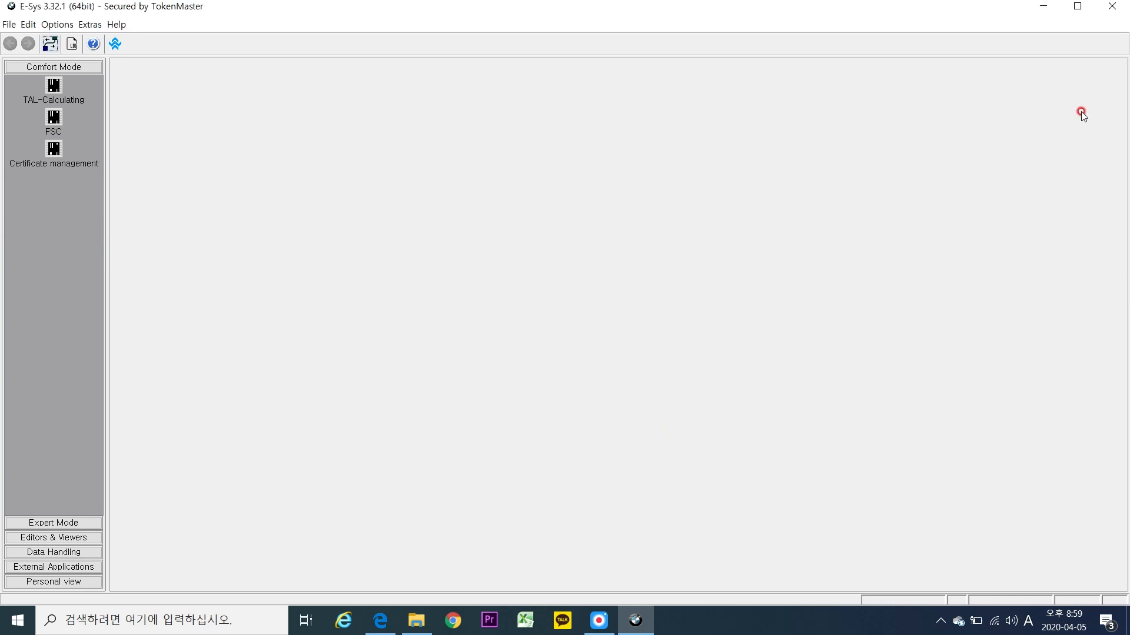
{"action": "left_click", "coordinate": [1112, 6]}
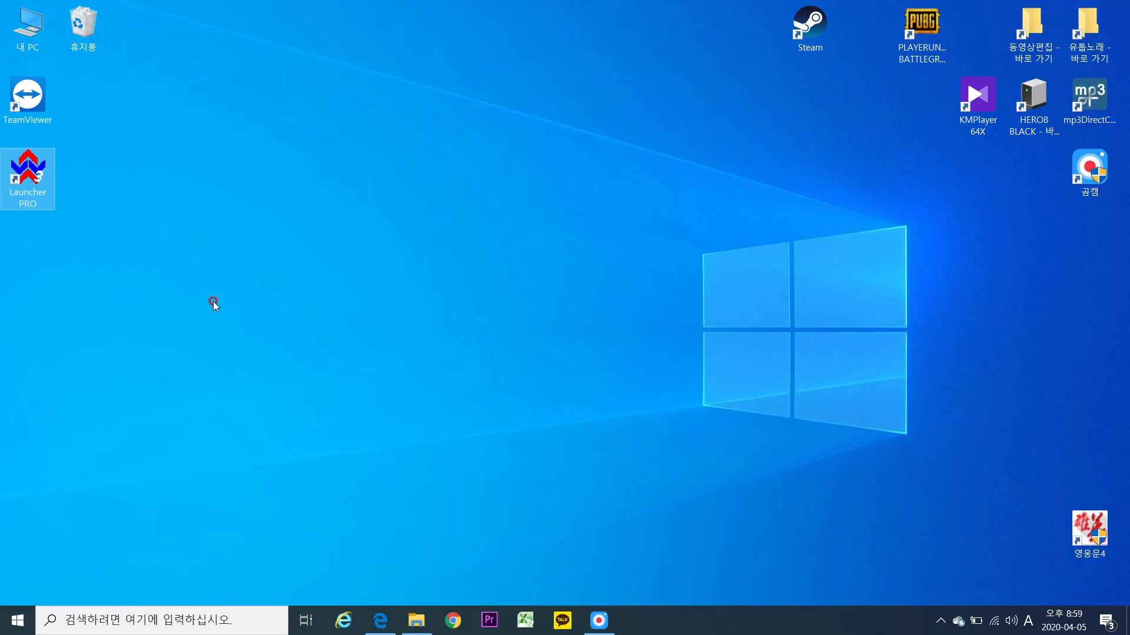
Restore Edge and go to the 우수회원용 통합치트키 board.
{"action": "left_click", "coordinate": [380, 620]}
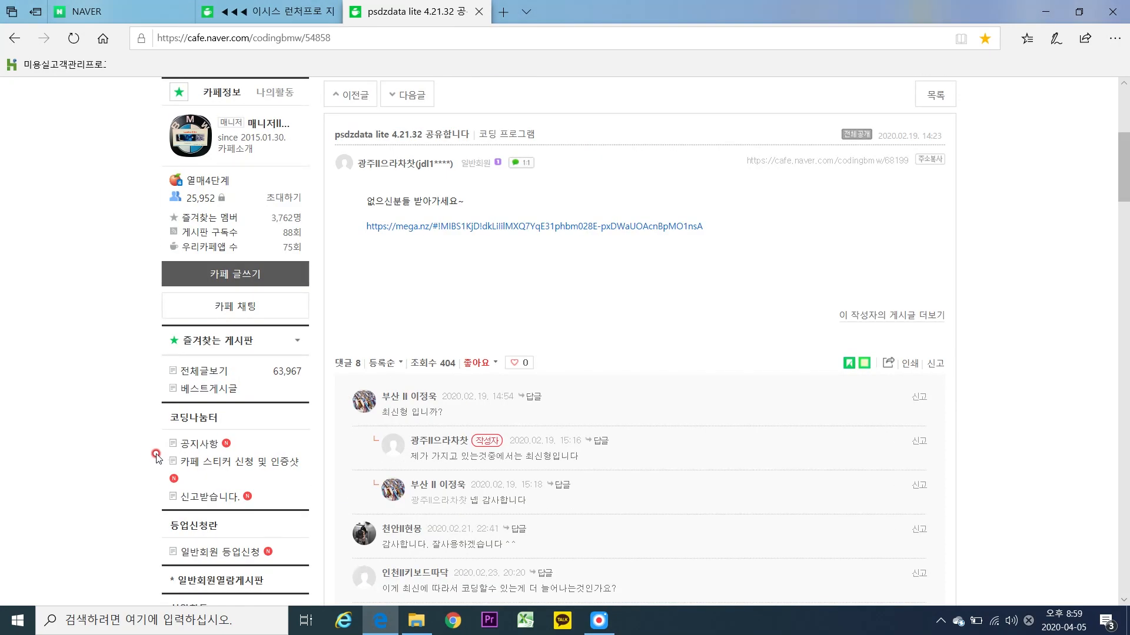
{"action": "left_click_drag", "start_coordinate": [1124, 195], "coordinate": [1125, 325]}
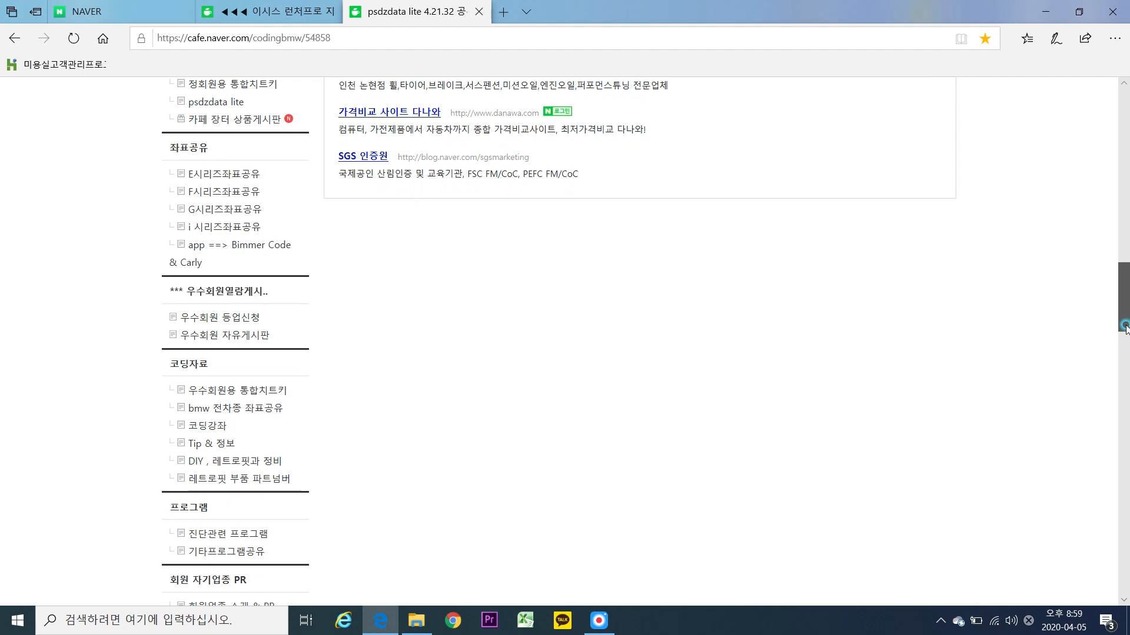
{"action": "left_click", "coordinate": [254, 392]}
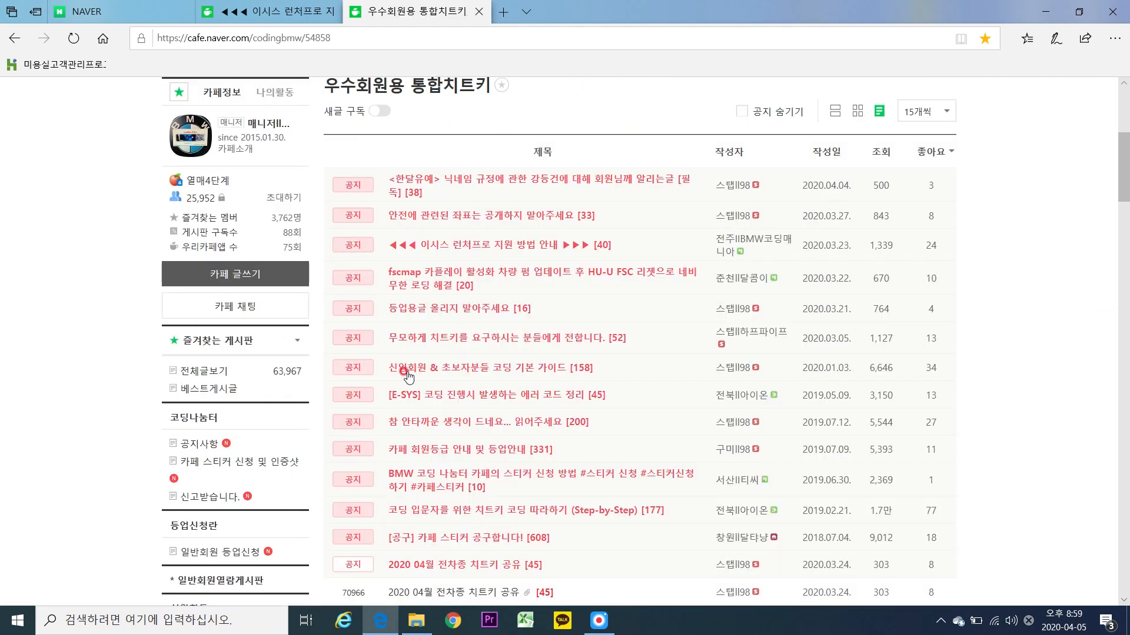
Open the '2020 04월 전차종 치트키 공유' post and read its FDLCODES notes.
{"action": "scroll", "coordinate": [412, 380], "scroll_direction": "down", "scroll_amount": 5}
{"action": "left_click_drag", "start_coordinate": [1118, 206], "coordinate": [1118, 208]}
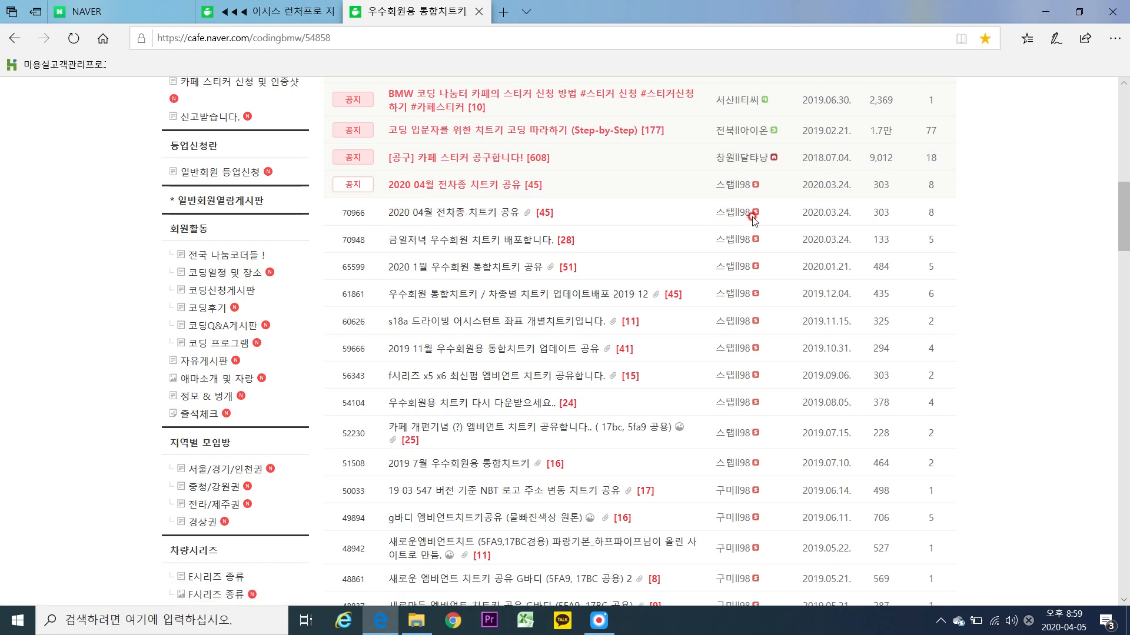
{"action": "left_click", "coordinate": [442, 219]}
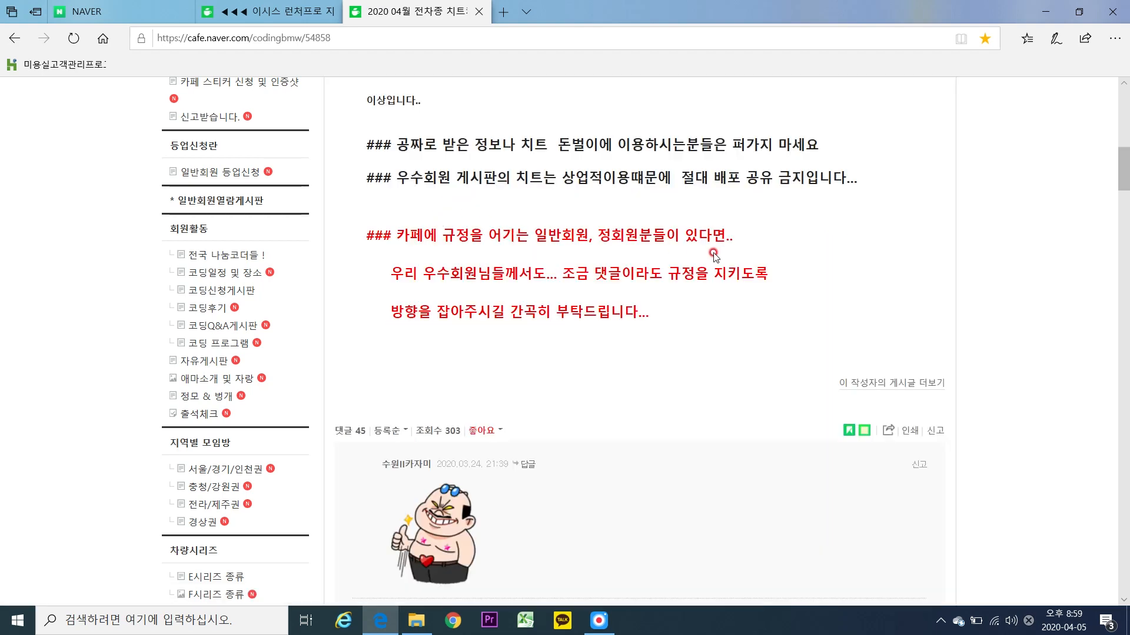
{"action": "scroll", "coordinate": [731, 259], "scroll_direction": "up", "scroll_amount": 3}
{"action": "scroll", "coordinate": [806, 202], "scroll_direction": "up", "scroll_amount": 2}
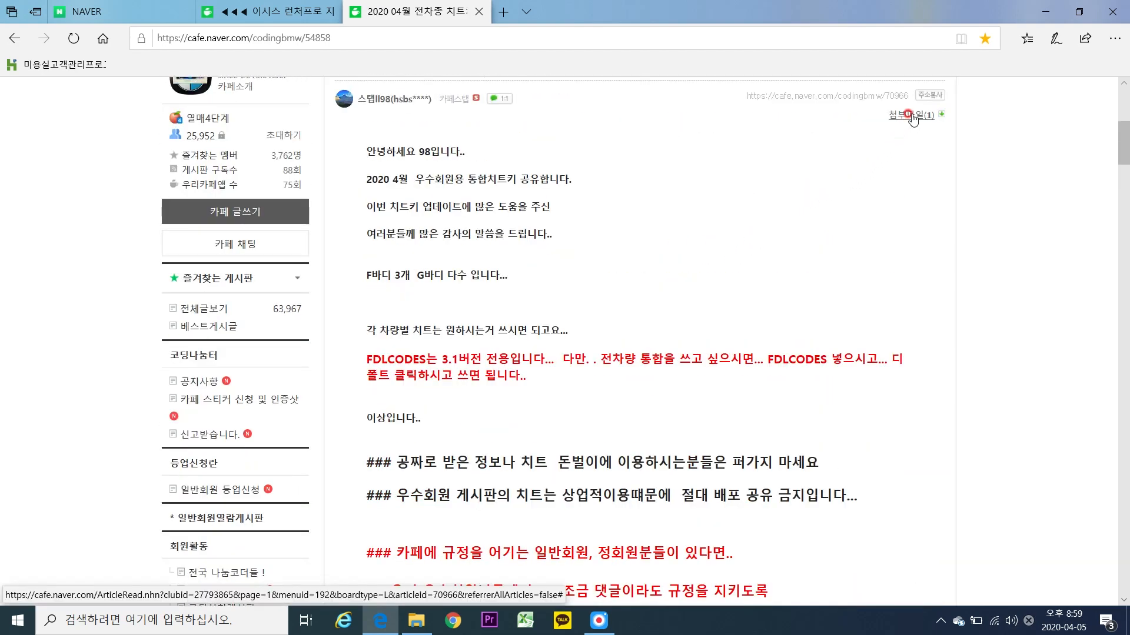
{"action": "scroll", "coordinate": [912, 118], "scroll_direction": "up", "scroll_amount": 1}
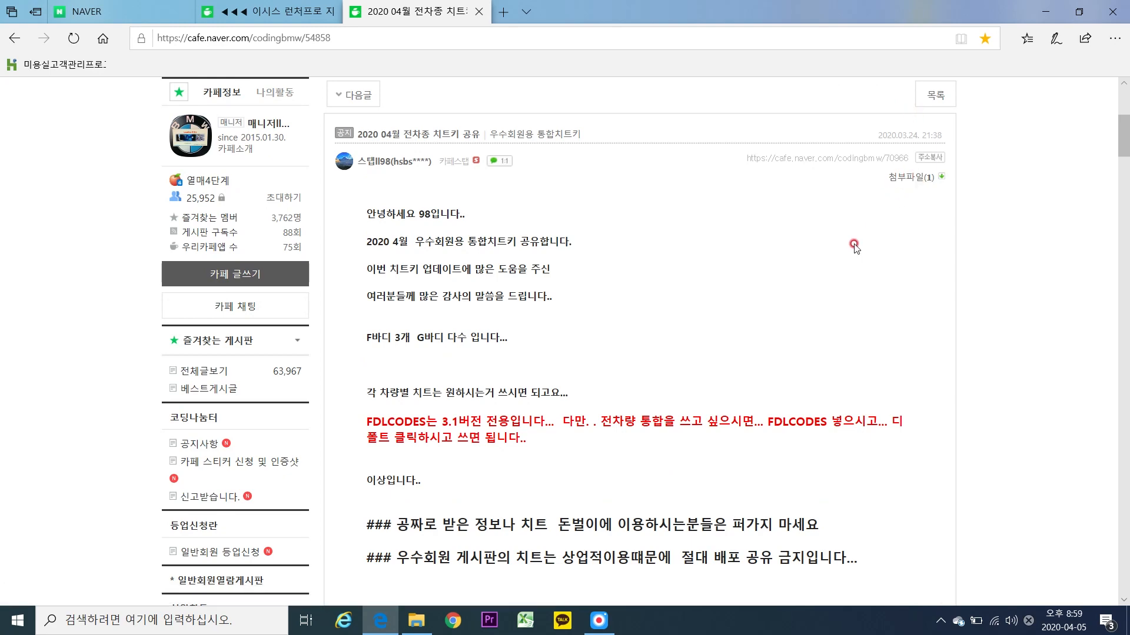
{"action": "scroll", "coordinate": [822, 278], "scroll_direction": "down", "scroll_amount": 1}
{"action": "scroll", "coordinate": [821, 278], "scroll_direction": "down", "scroll_amount": 1}
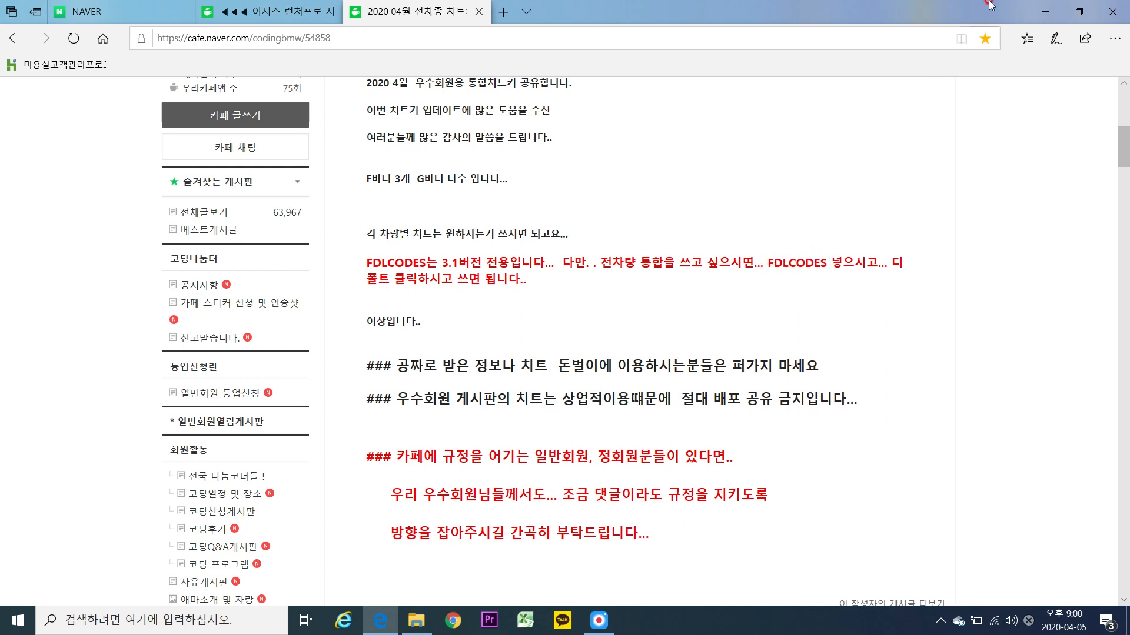
Minimize Edge, open D:\코딩\코딩유틸(좌표)\치트키백업, and shift that window right.
{"action": "left_click", "coordinate": [1046, 12]}
{"action": "double_click", "coordinate": [19, 41]}
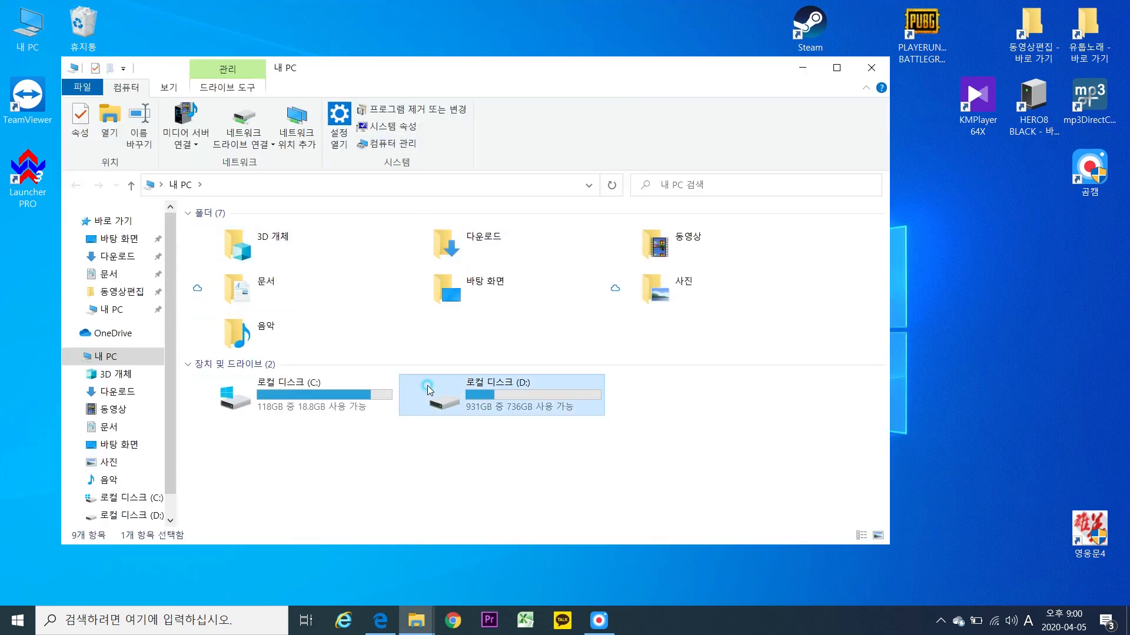
{"action": "double_click", "coordinate": [465, 388]}
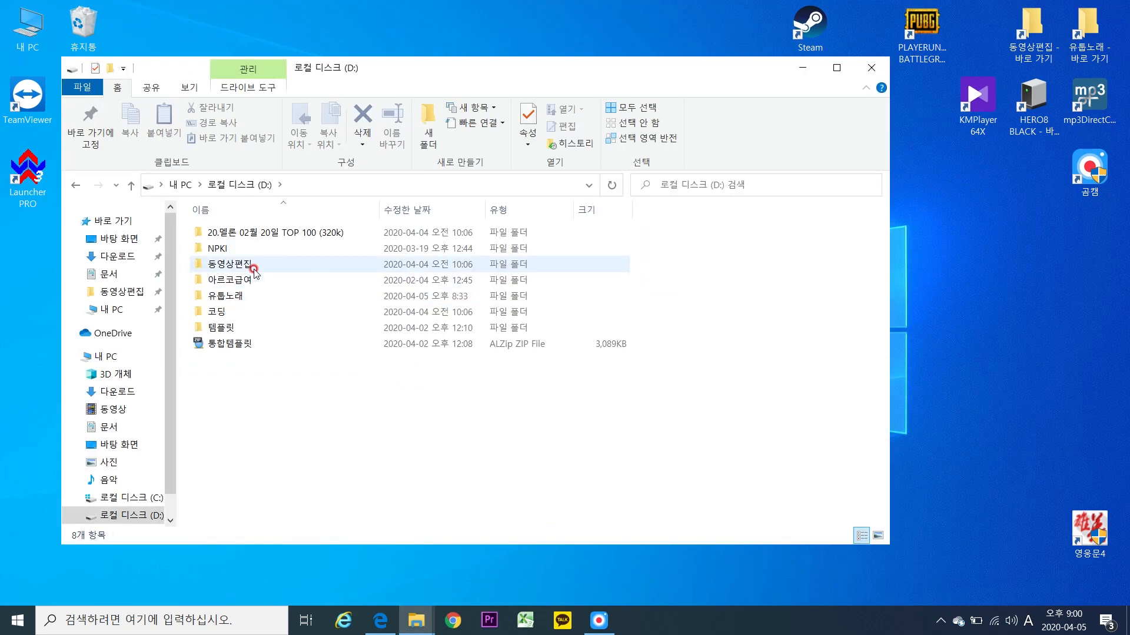
{"action": "left_click", "coordinate": [253, 313]}
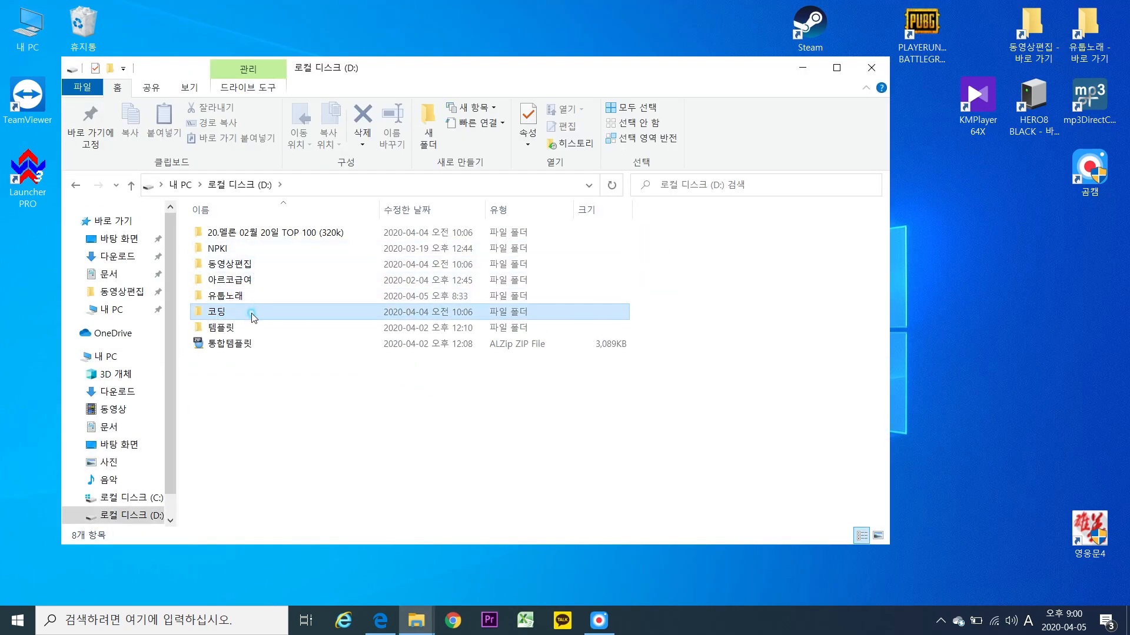
{"action": "double_click", "coordinate": [253, 313]}
{"action": "double_click", "coordinate": [257, 233]}
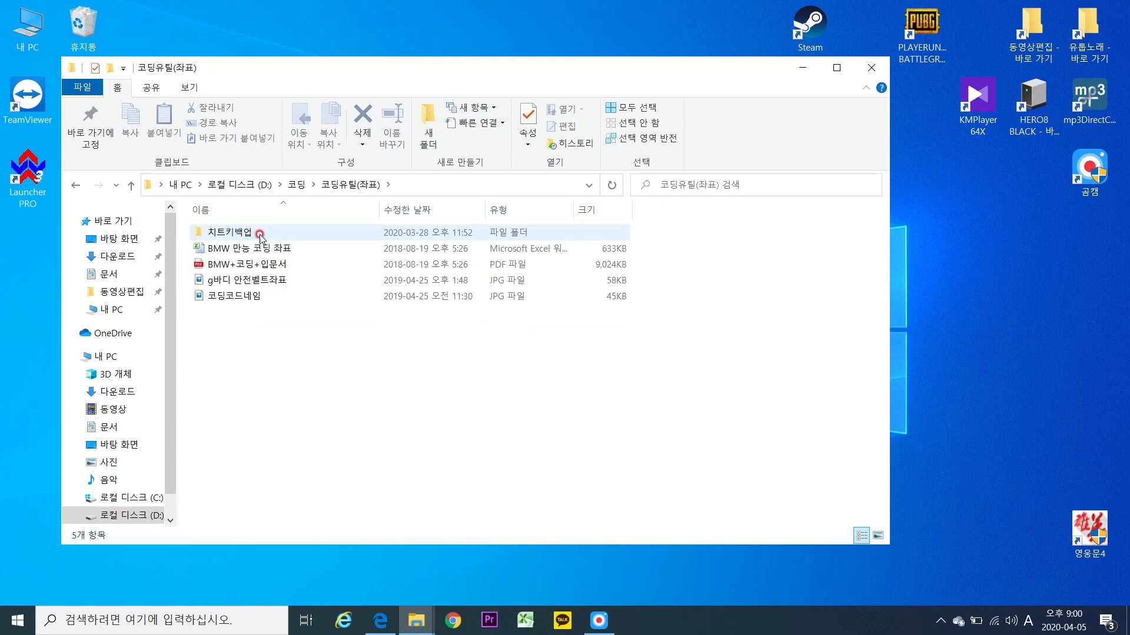
{"action": "double_click", "coordinate": [260, 235]}
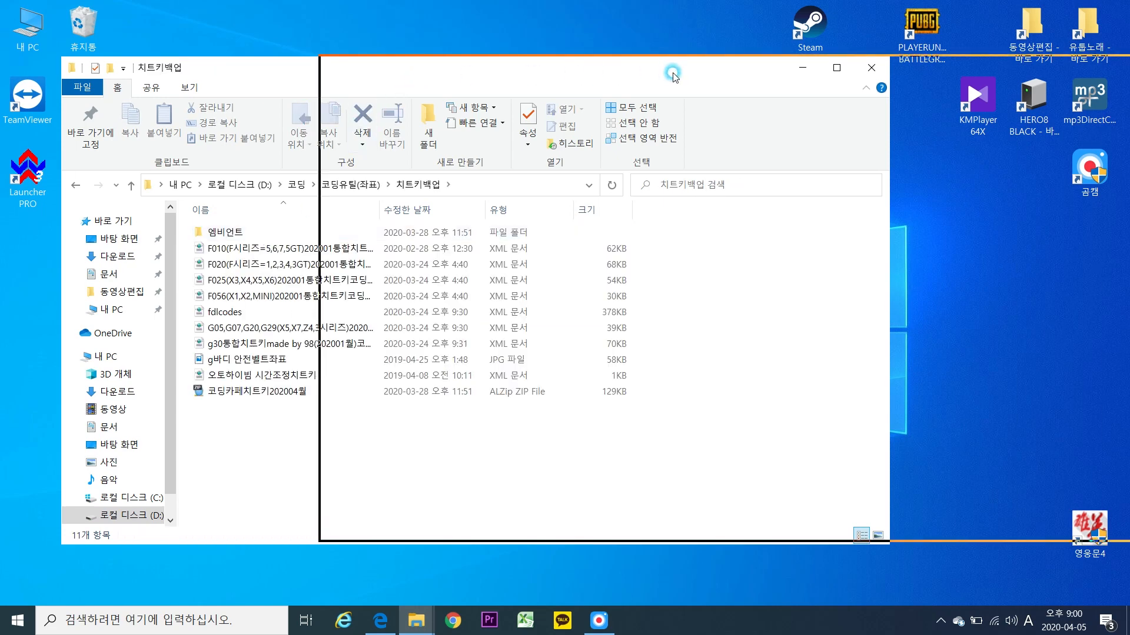
{"action": "left_click_drag", "start_coordinate": [672, 74], "coordinate": [686, 74]}
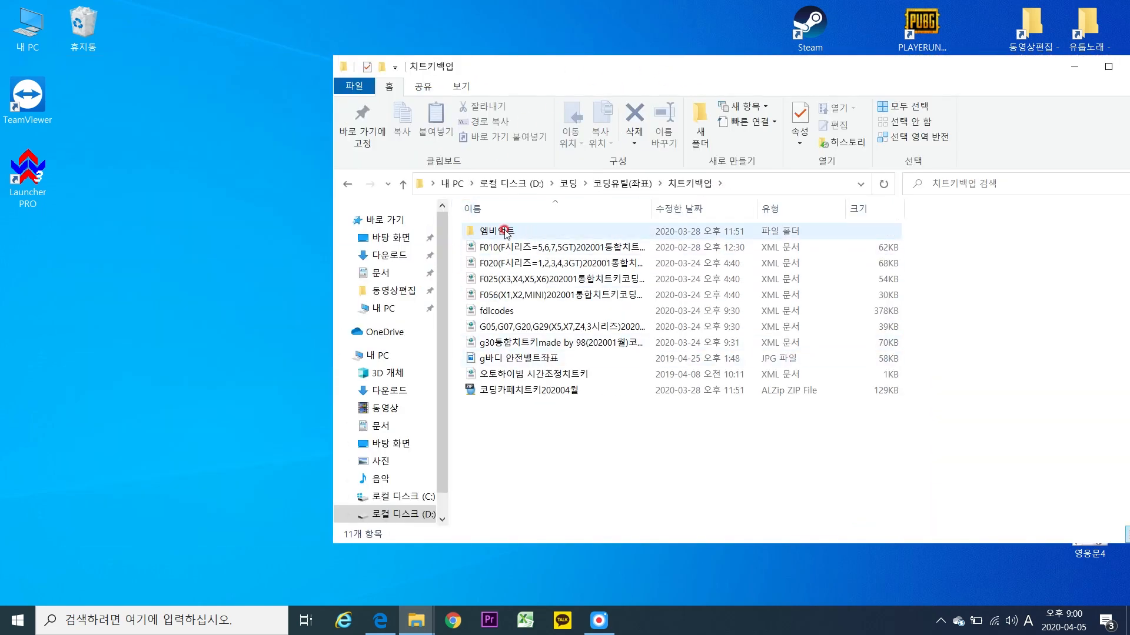
Open C:\Program Files (x86)\TokenMaster\LauncherPRO\FDLCodes in a new window and select all 15 XML files.
{"action": "left_click", "coordinate": [43, 33]}
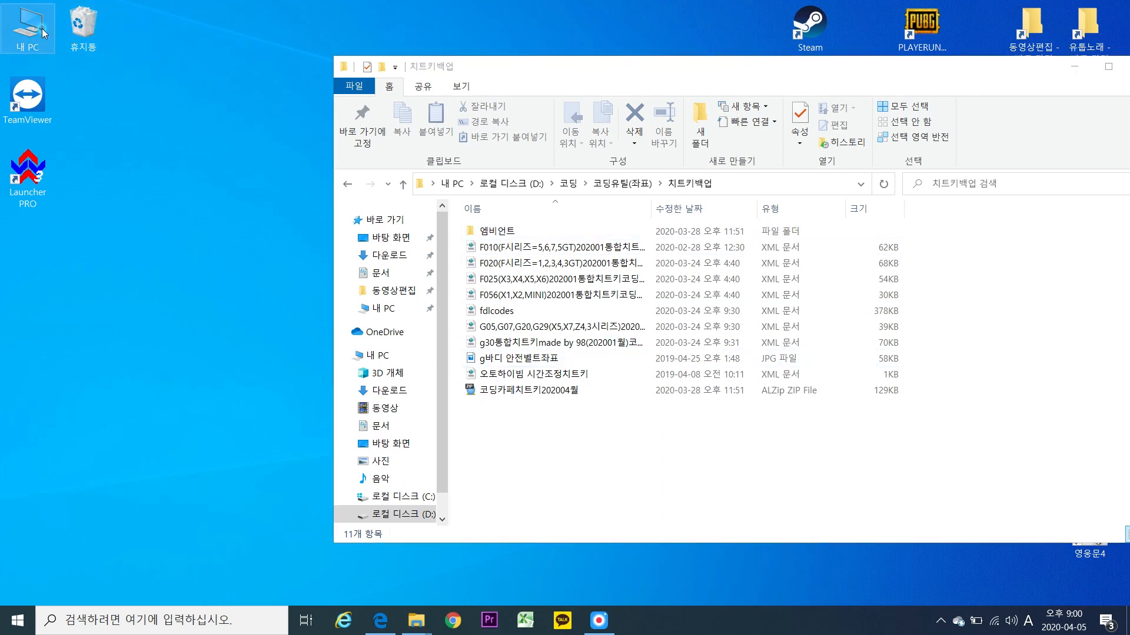
{"action": "double_click", "coordinate": [43, 33]}
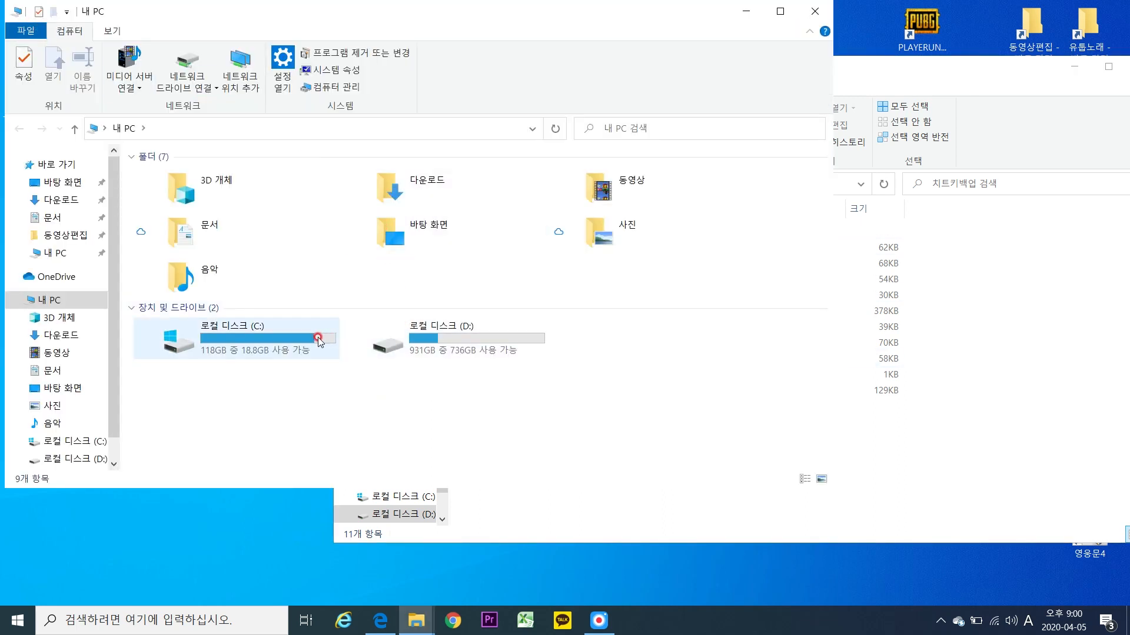
{"action": "double_click", "coordinate": [318, 337]}
{"action": "double_click", "coordinate": [218, 271]}
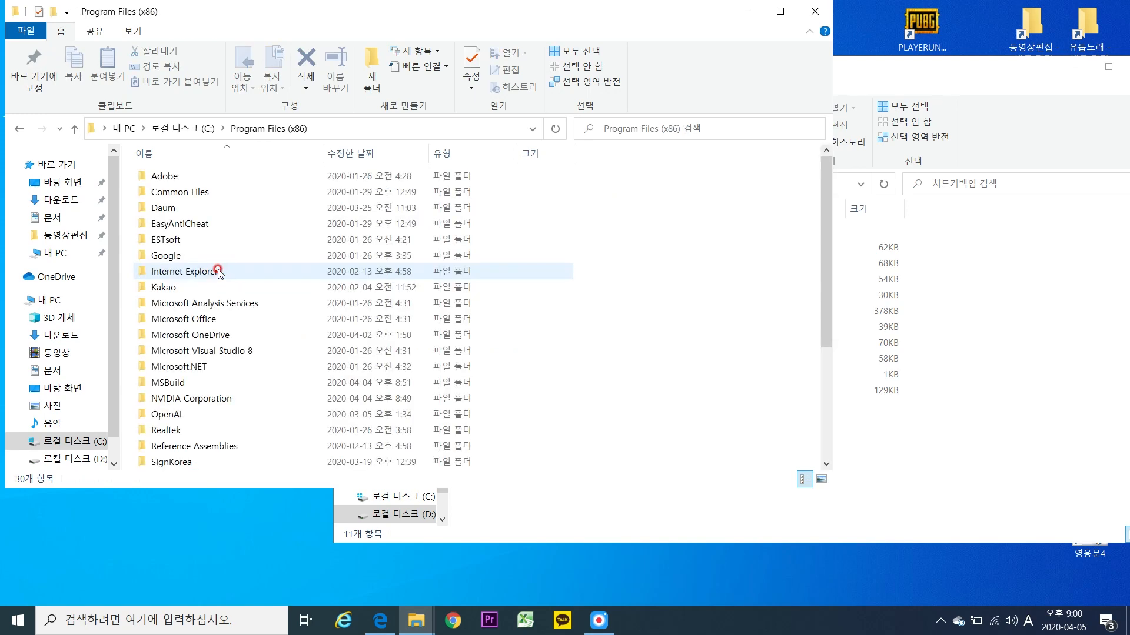
{"action": "scroll", "coordinate": [253, 356], "scroll_direction": "down", "scroll_amount": 4}
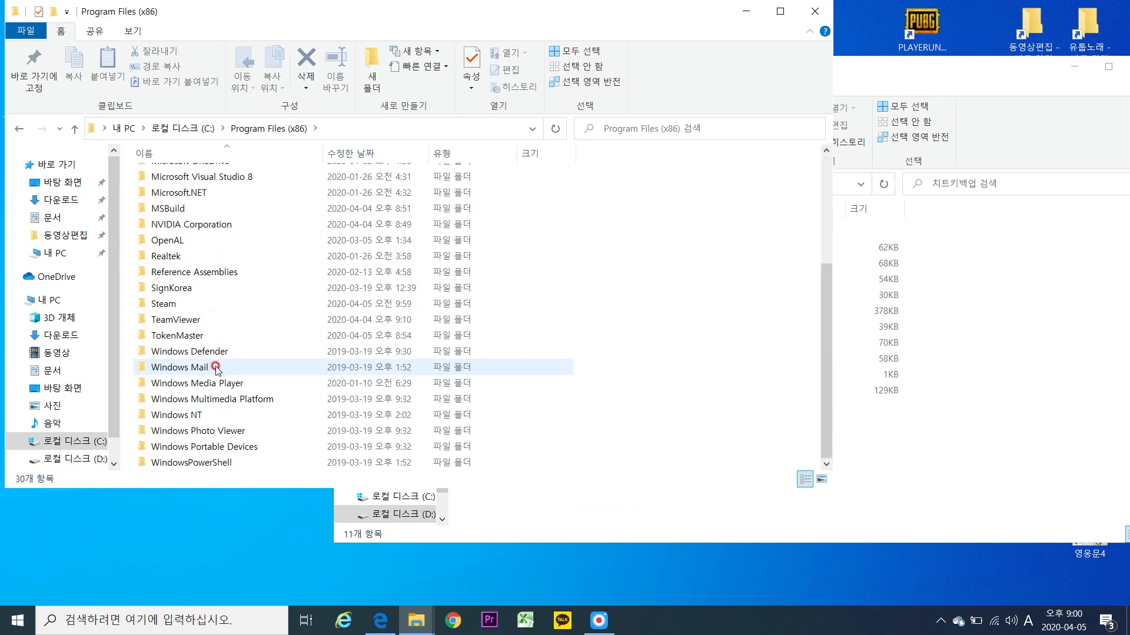
{"action": "double_click", "coordinate": [183, 335]}
{"action": "double_click", "coordinate": [189, 178]}
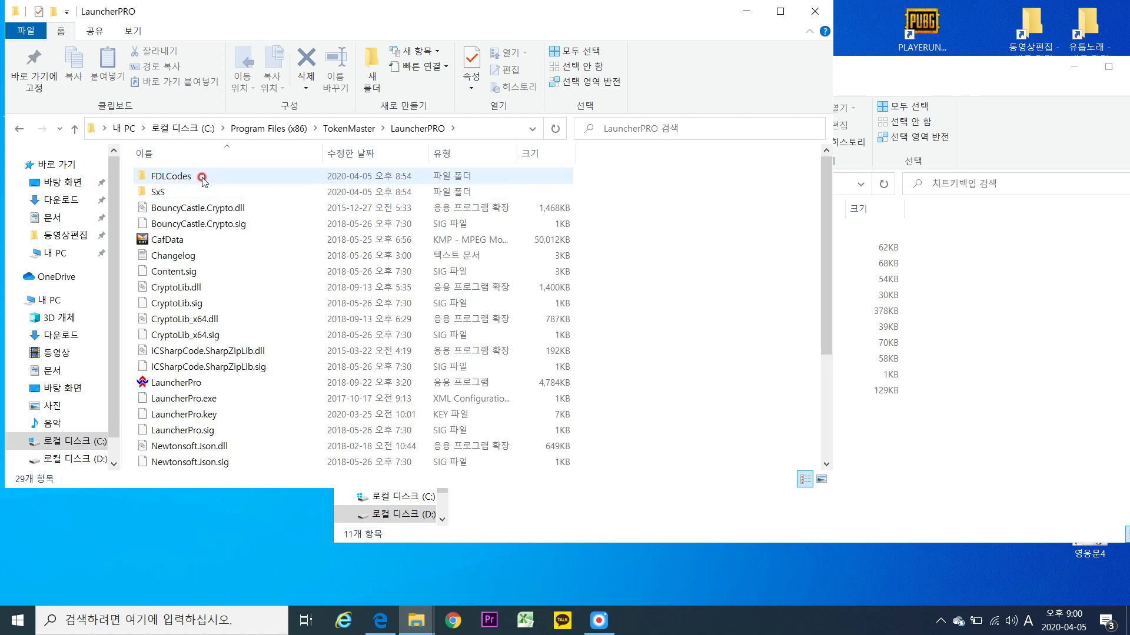
{"action": "double_click", "coordinate": [204, 180]}
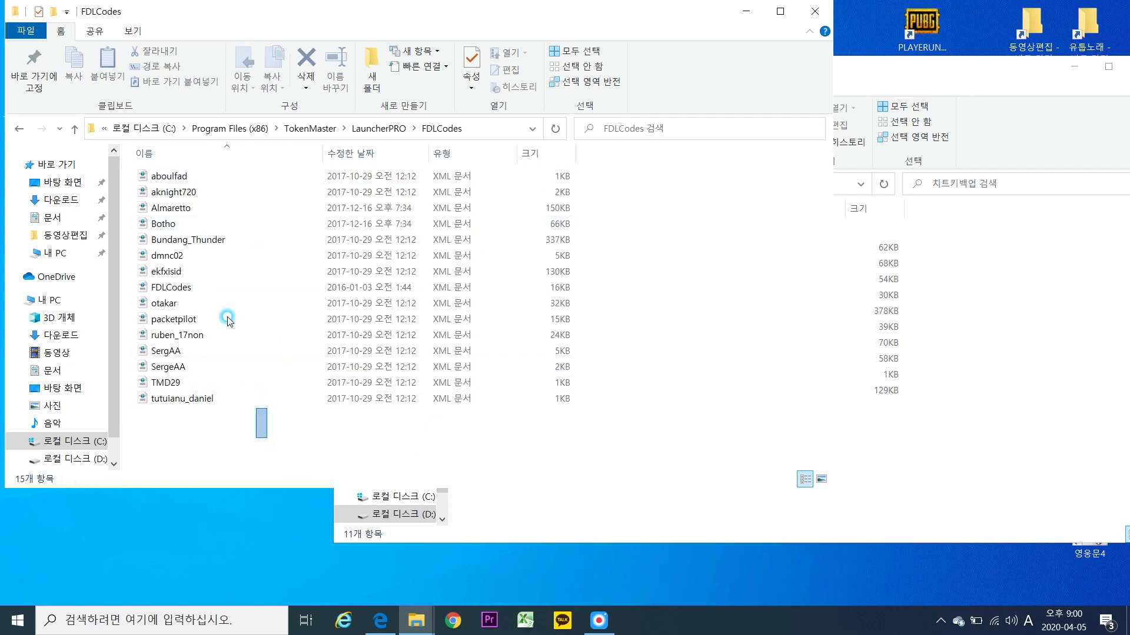
{"action": "left_click_drag", "start_coordinate": [171, 163], "coordinate": [271, 440]}
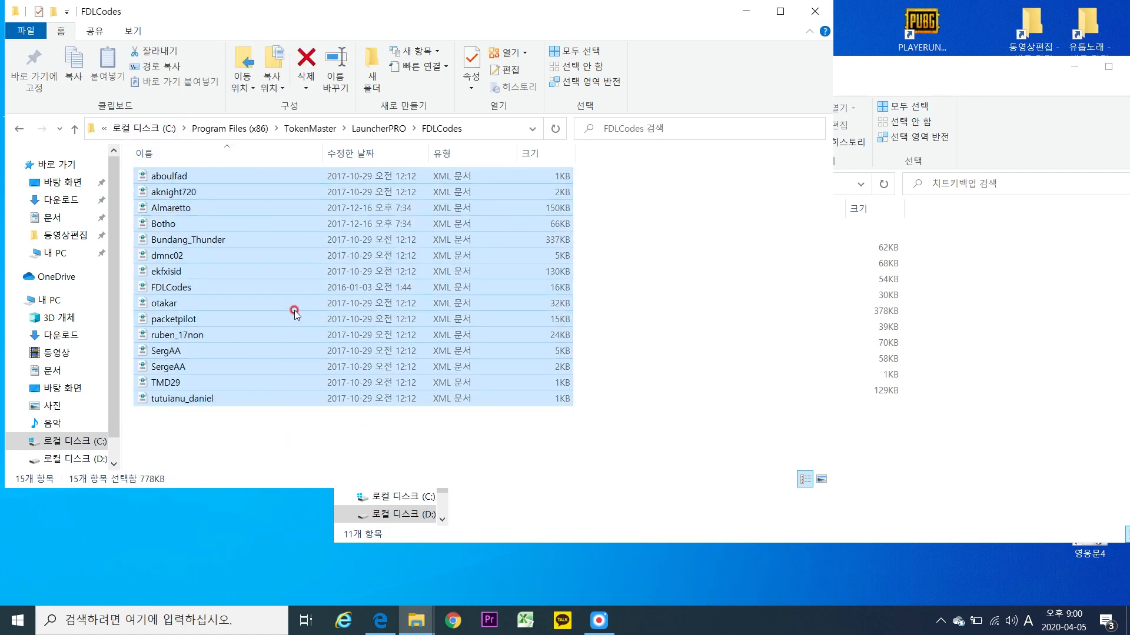
Delete all 15 XML files from FDLCodes, granting admin permission for every file.
{"action": "key", "text": "Delete"}
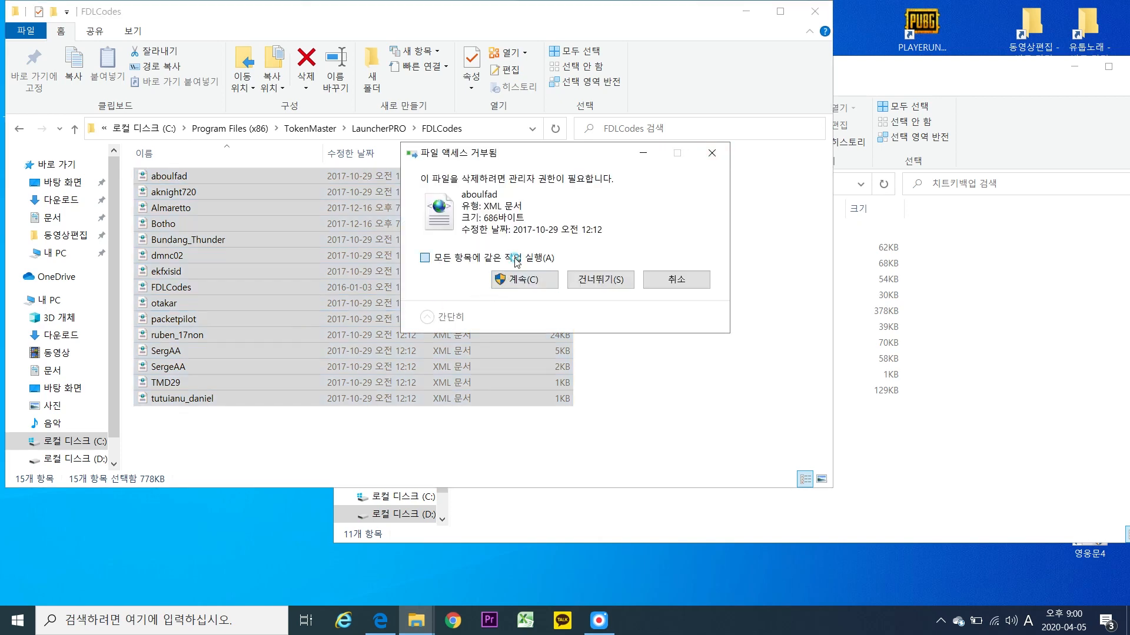
{"action": "left_click", "coordinate": [515, 259]}
{"action": "left_click", "coordinate": [517, 280]}
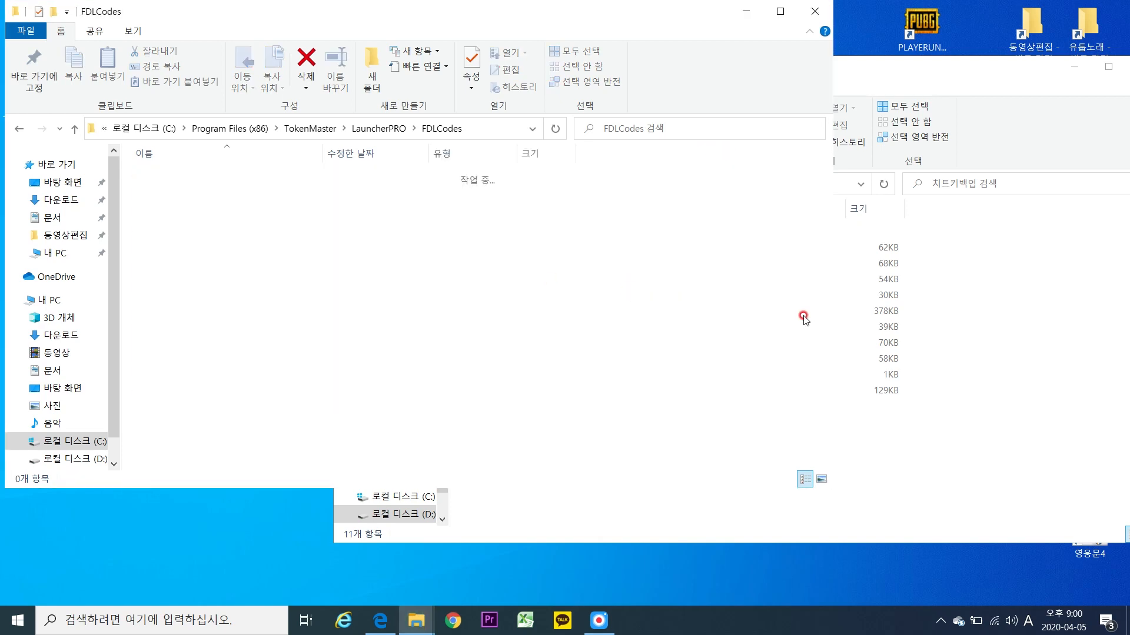
Copy the F010(F시리즈=5,6,7,5GT) cheat-key XML from 치트키백업 into FDLCodes with admin permission.
{"action": "left_click", "coordinate": [1009, 346]}
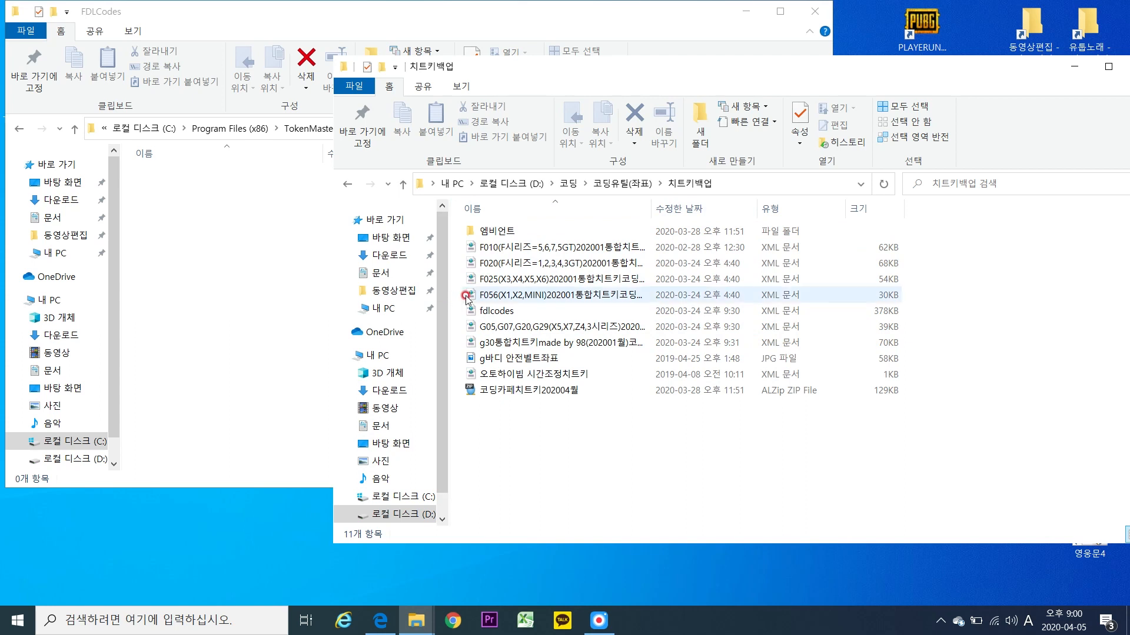
{"action": "left_click", "coordinate": [511, 249]}
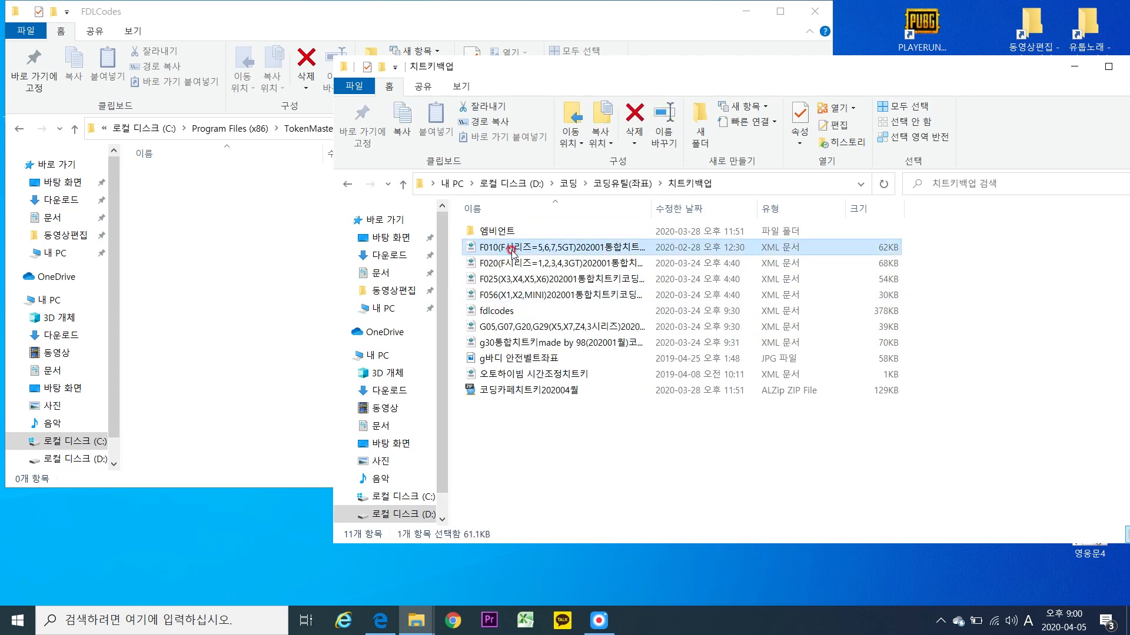
{"action": "left_click_drag", "start_coordinate": [511, 249], "coordinate": [239, 236]}
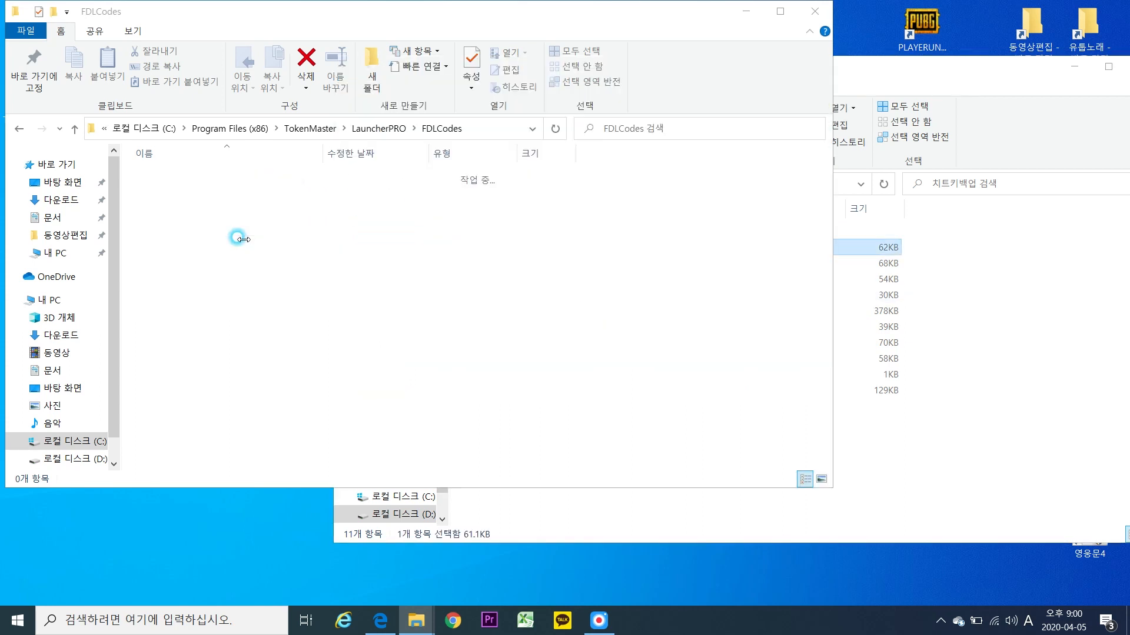
{"action": "left_click", "coordinate": [499, 243]}
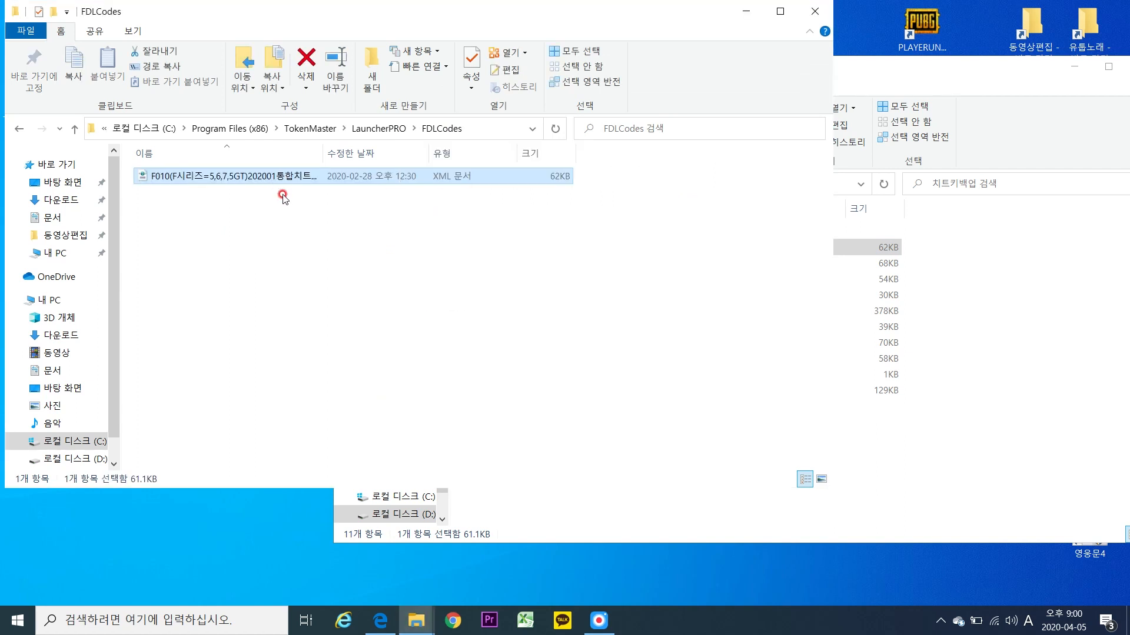
Rename the copied cheat-key XML to FDLCodes.
{"action": "key", "text": "F2"}
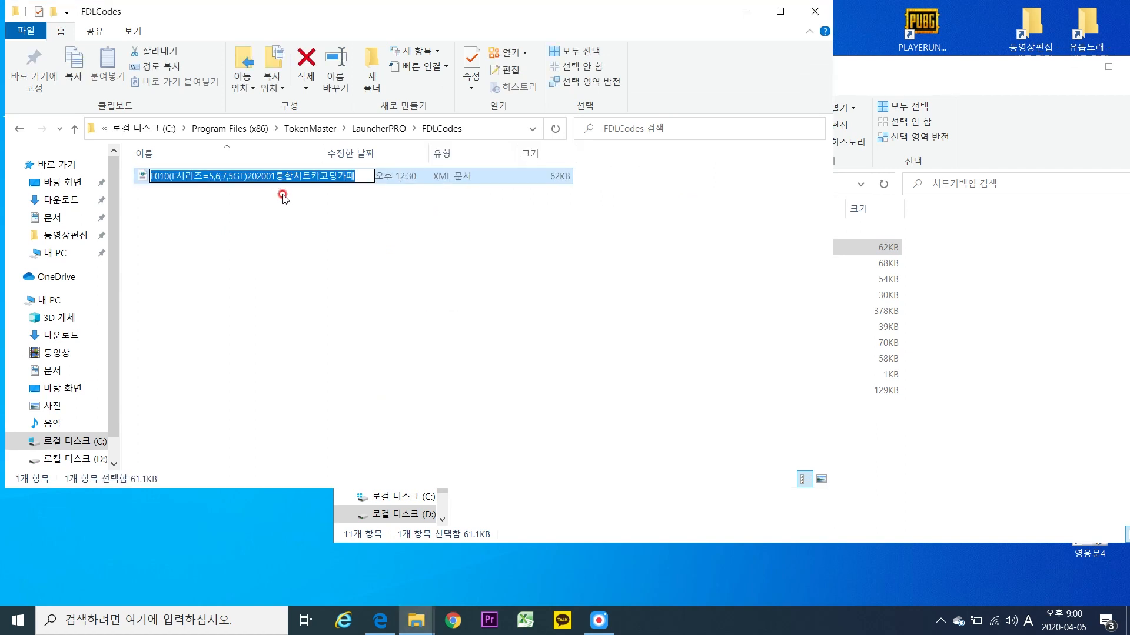
{"action": "type", "text": "F"}
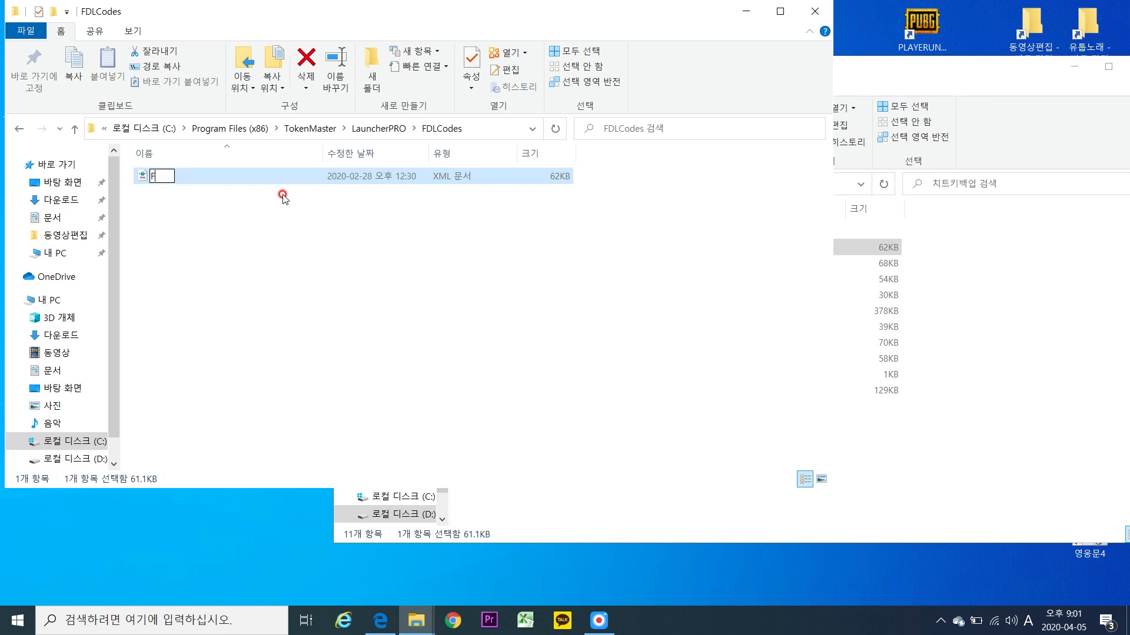
{"action": "type", "text": "DLK"}
{"action": "key", "text": "Escape"}
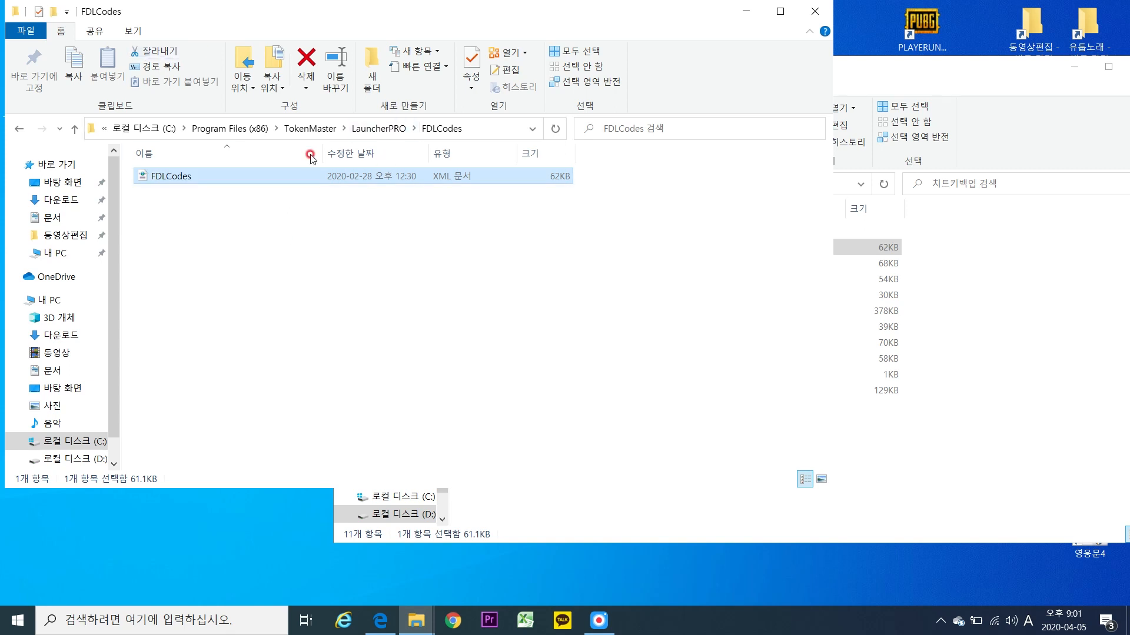
Delete the FDLCodes file past the permission prompt and close the now-empty window.
{"action": "left_click_drag", "start_coordinate": [342, 248], "coordinate": [180, 141]}
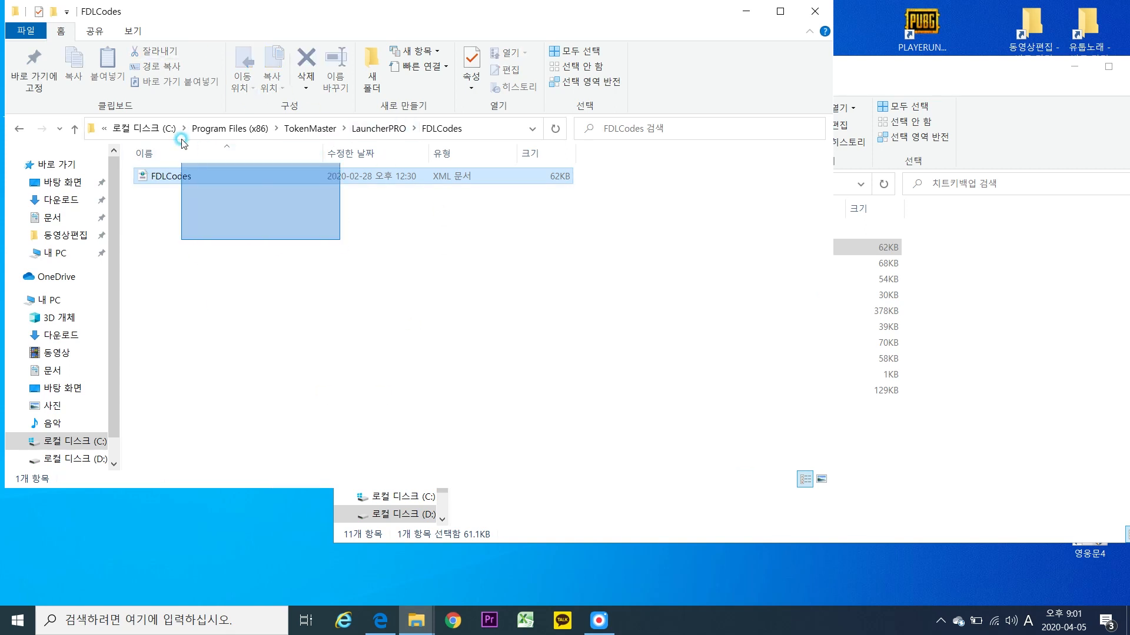
{"action": "key", "text": "Delete"}
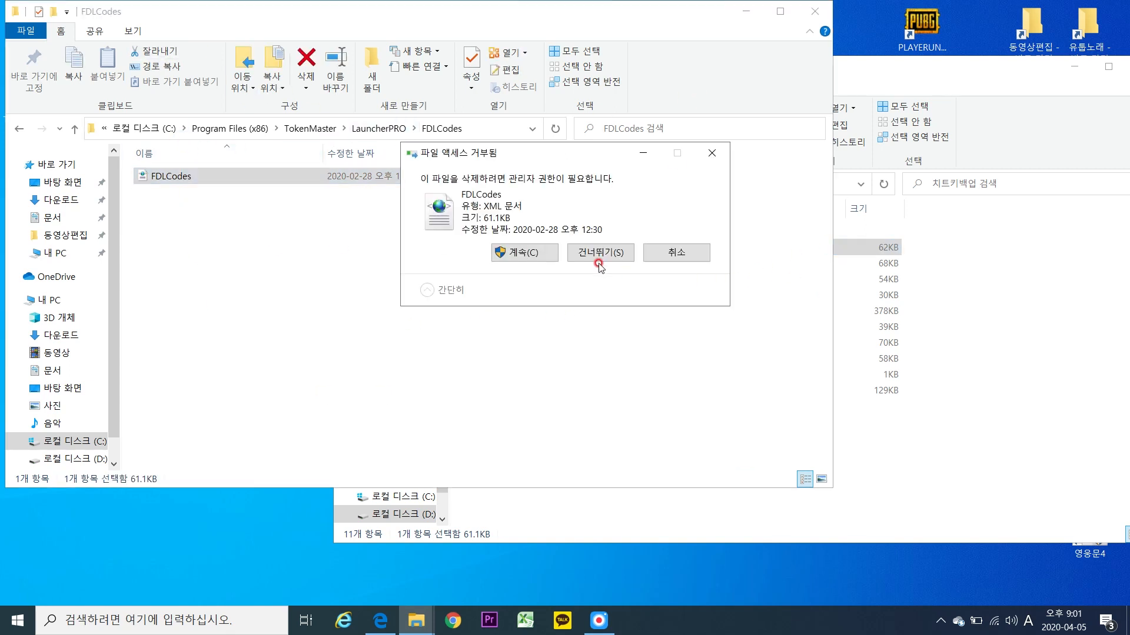
{"action": "left_click", "coordinate": [669, 327]}
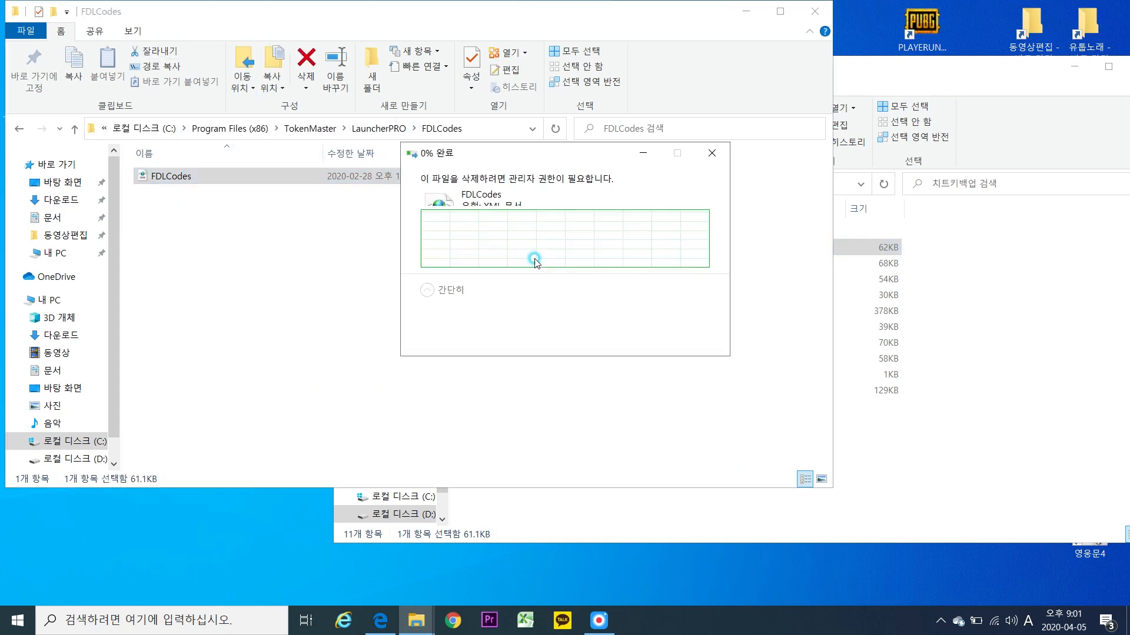
{"action": "left_click", "coordinate": [815, 11]}
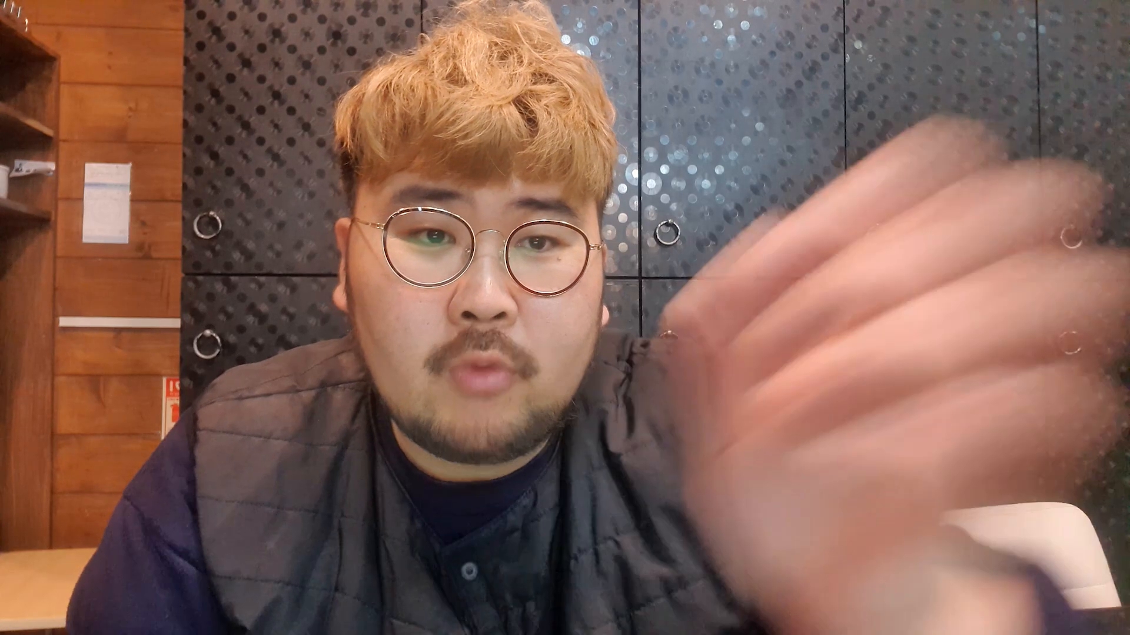